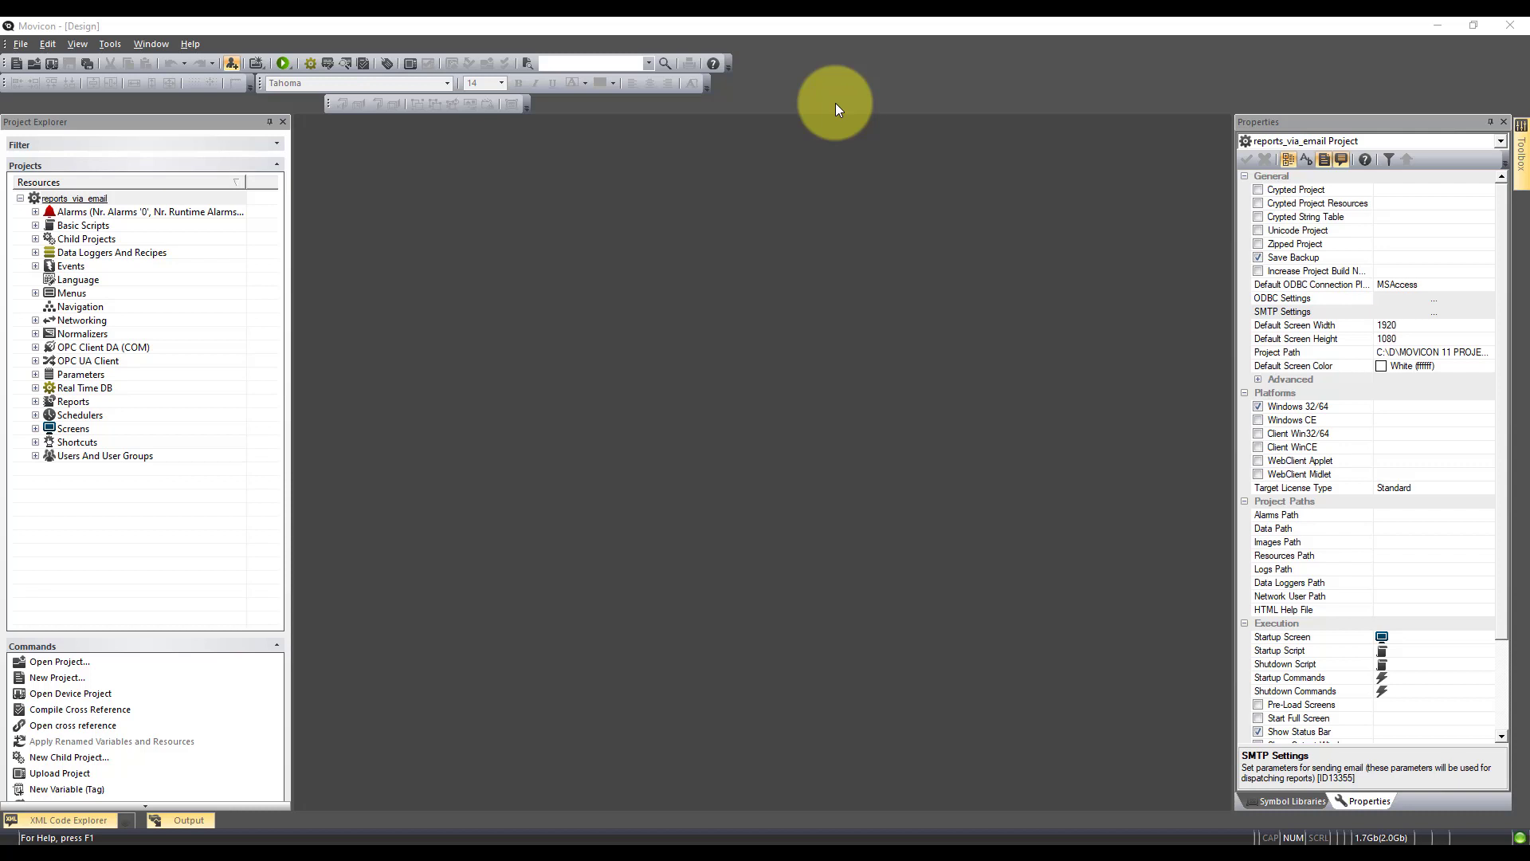
Review DataLogger00001's recorded columns, then select the project's own settings
left_click(34, 252)
left_click(79, 266)
left_click(49, 266)
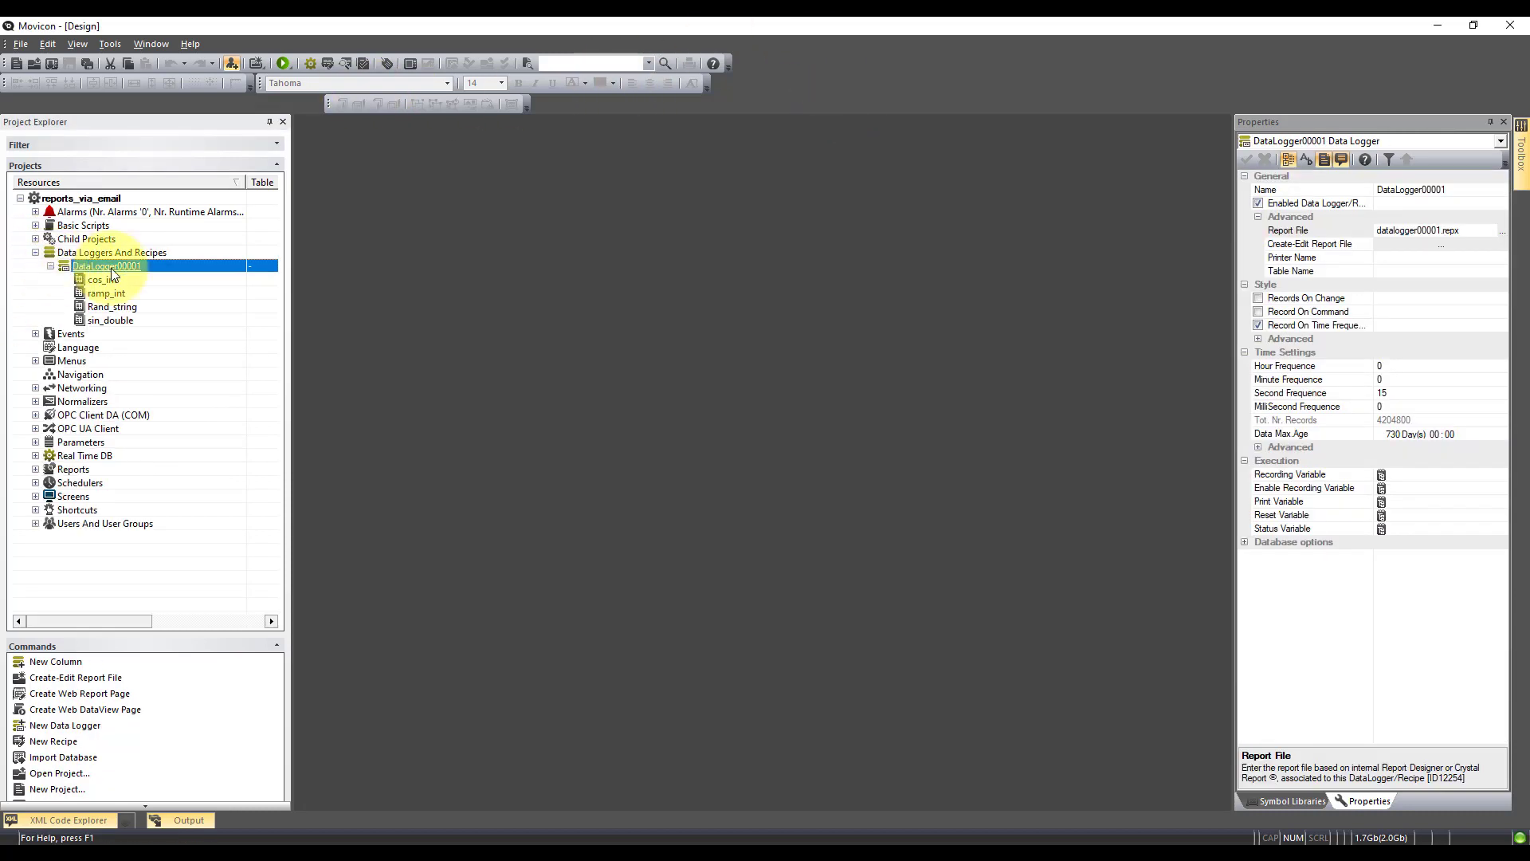
left_click(35, 252)
left_click(35, 252)
left_click(68, 196)
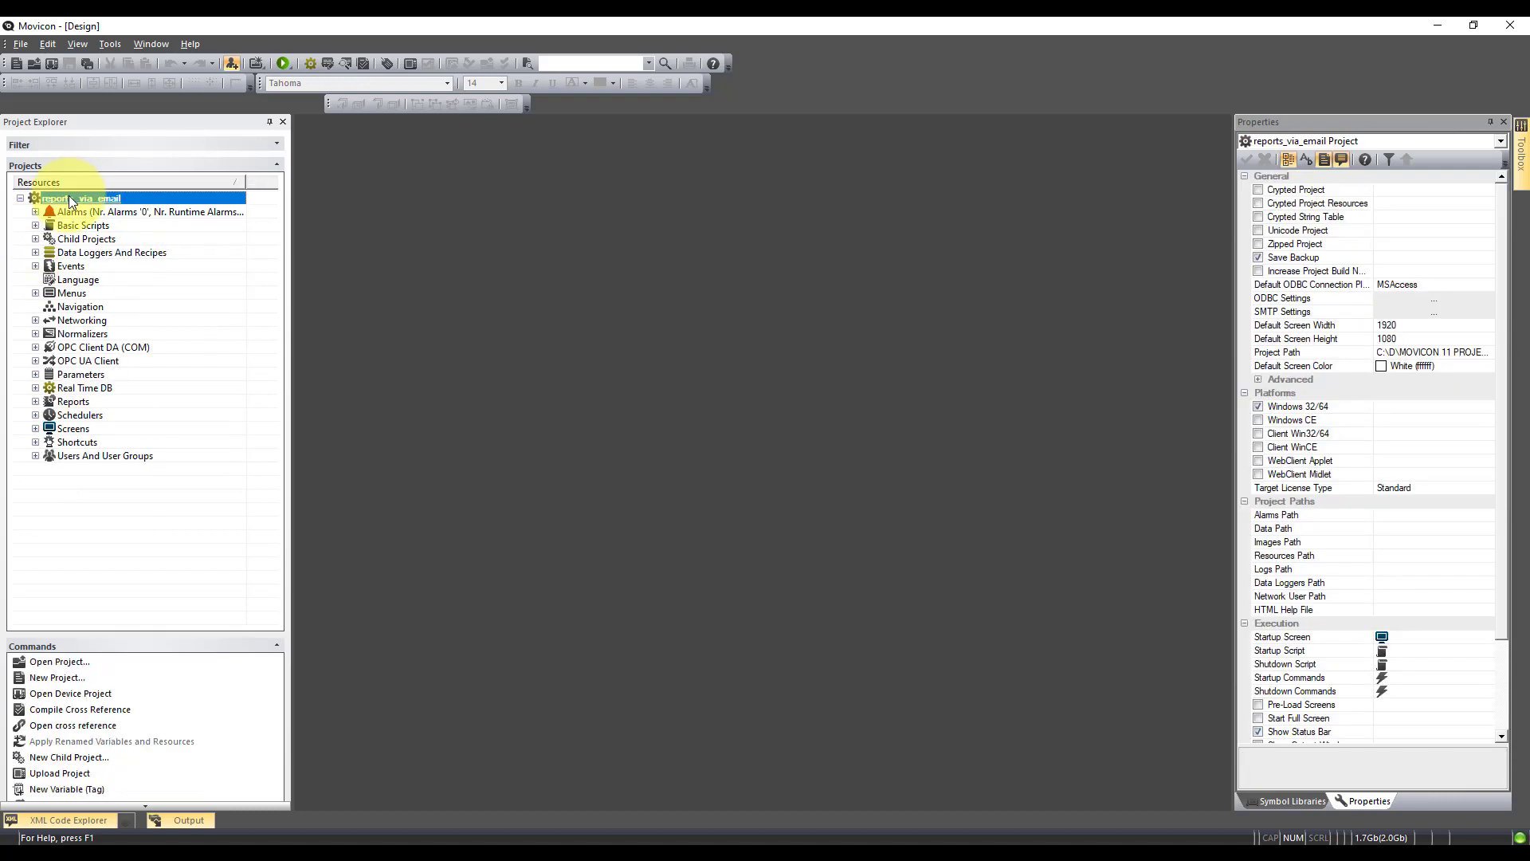
Enter the SMTP sender address and mail server address, and change the port from 25 to 587
left_click(1435, 314)
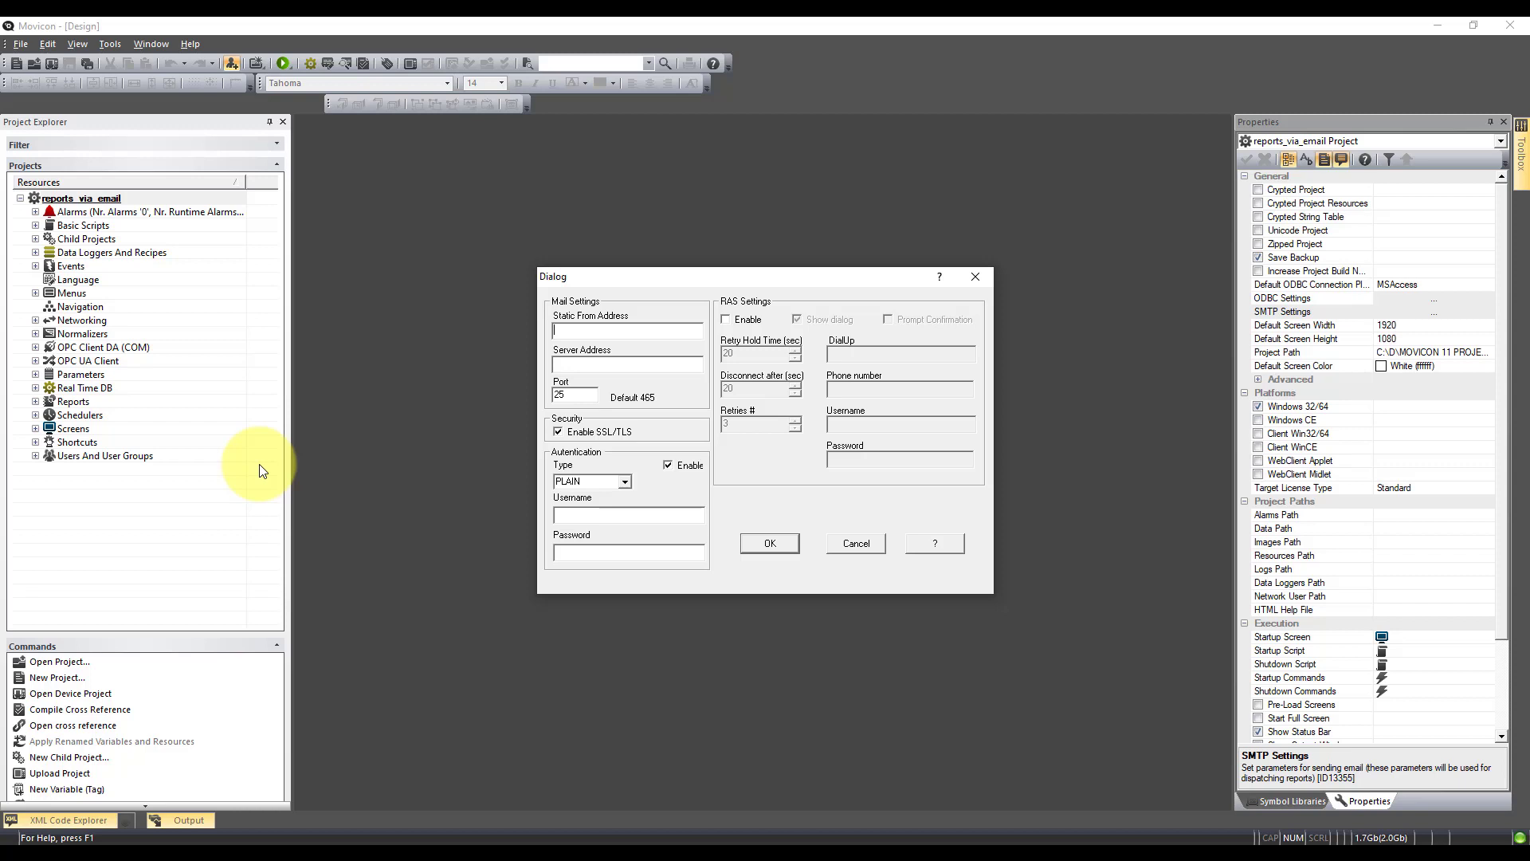
key("ctrl+v")
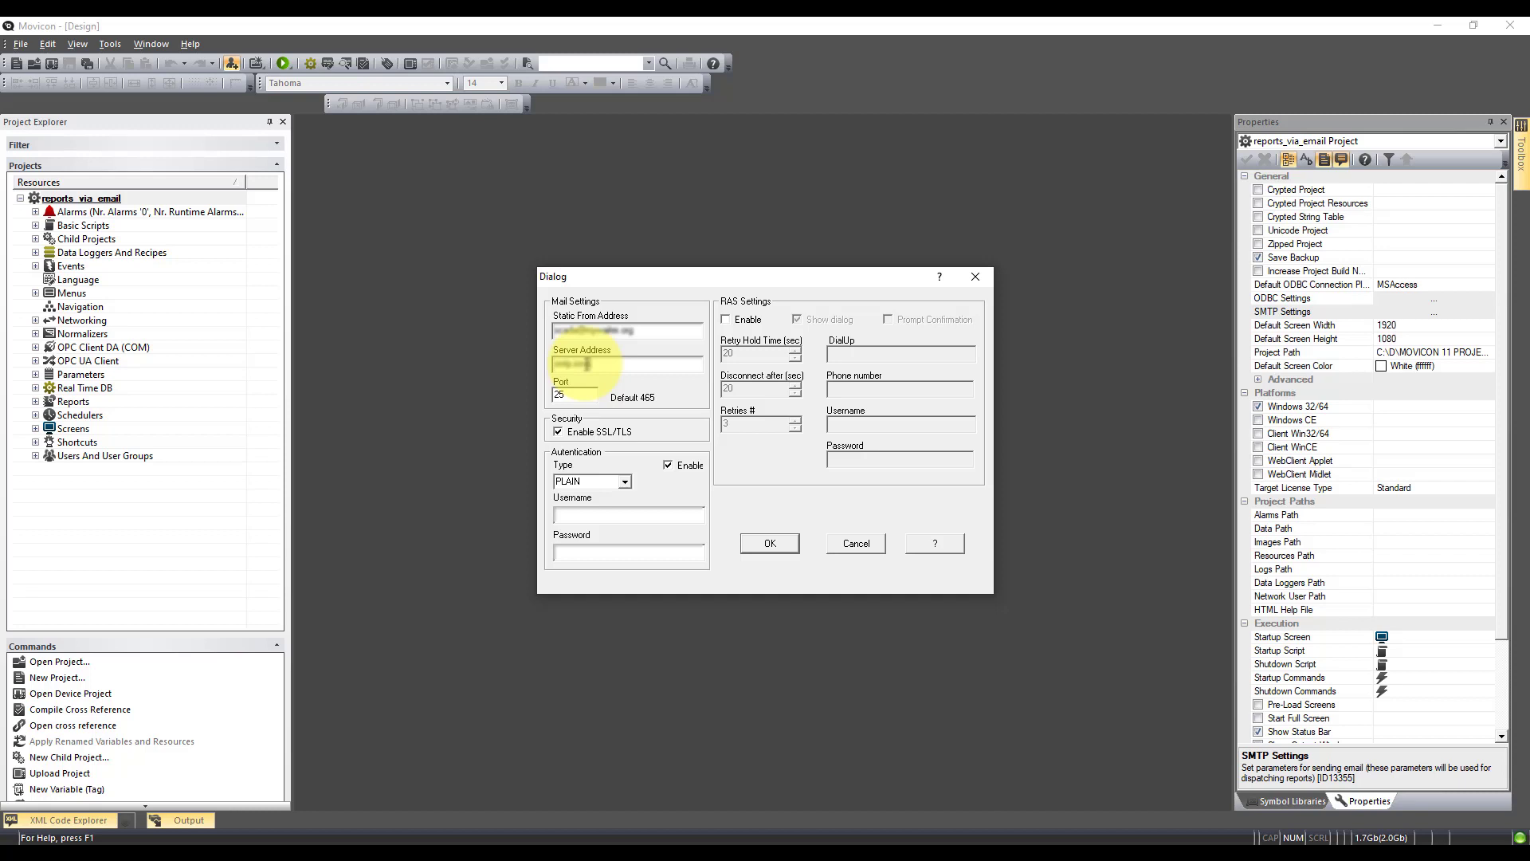
type("os.co.uk")
left_click_drag(568, 393, 481, 395)
type("587")
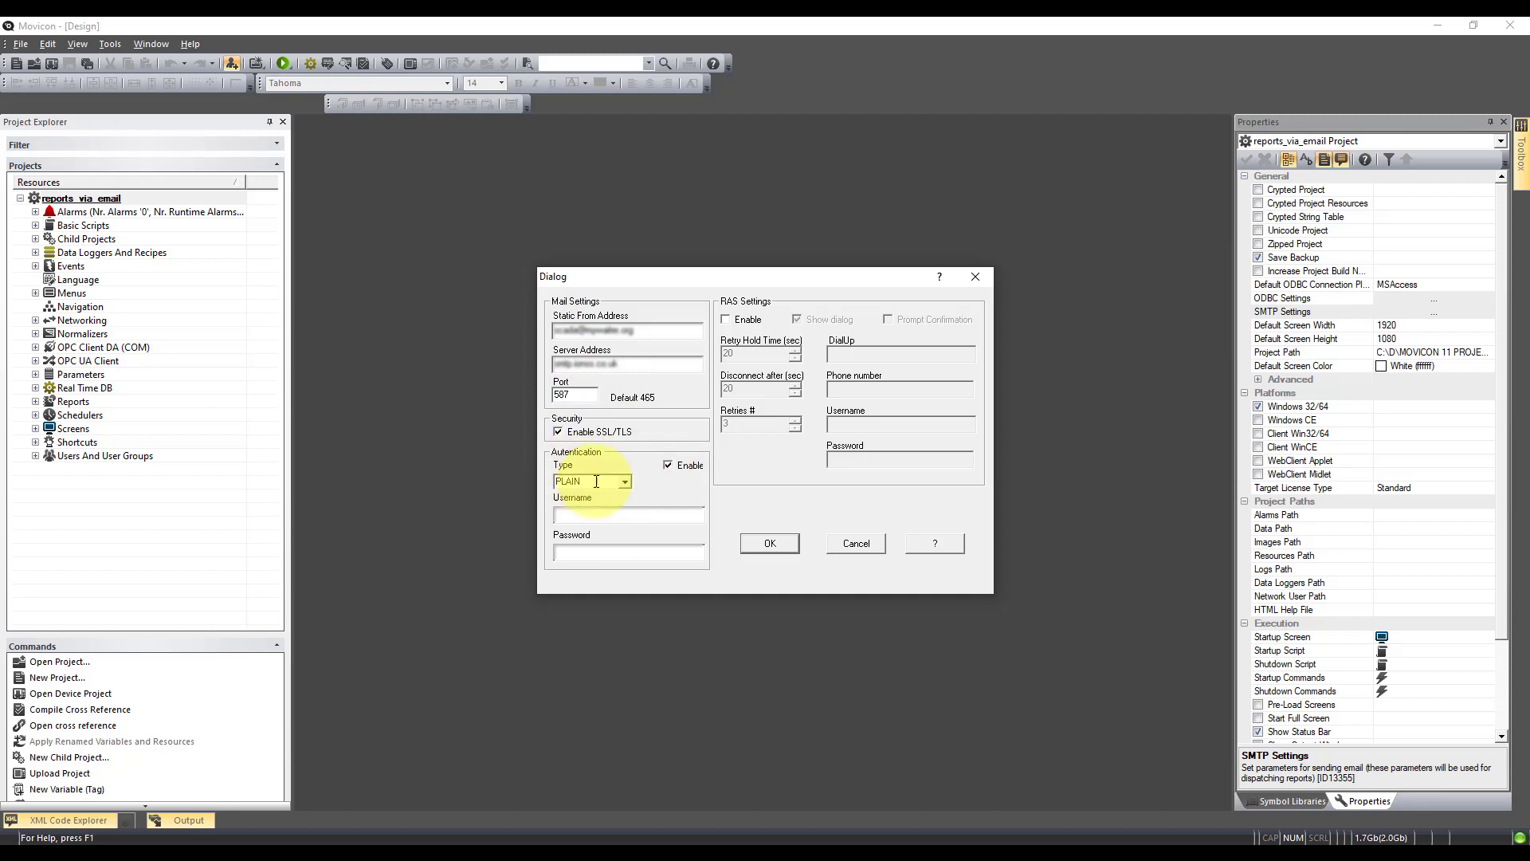
Fill in the SMTP authentication username and password and save the settings
left_click(606, 512)
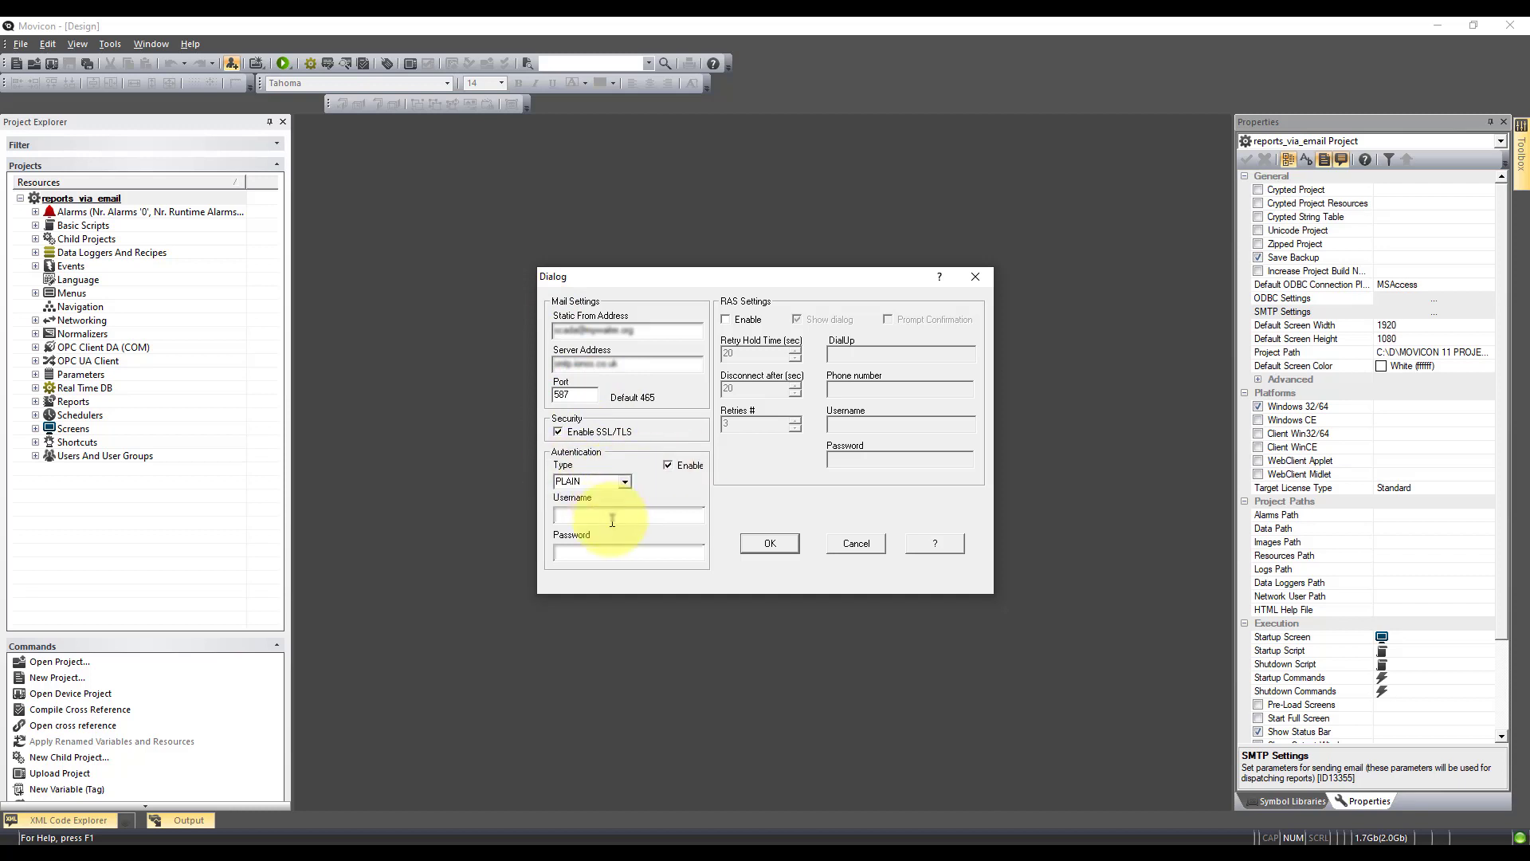
left_click(619, 547)
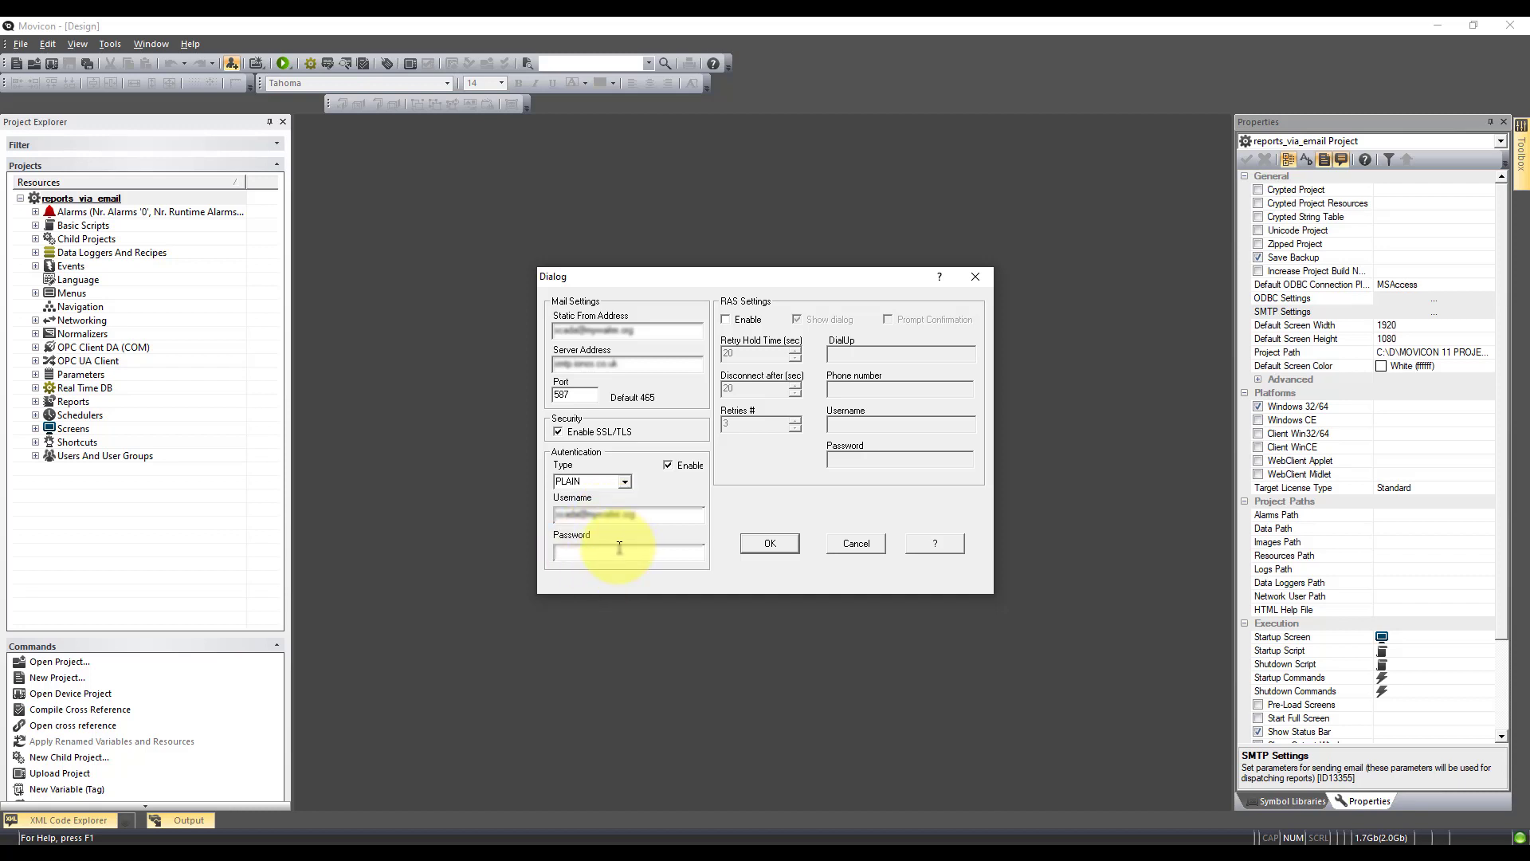
type("*****")
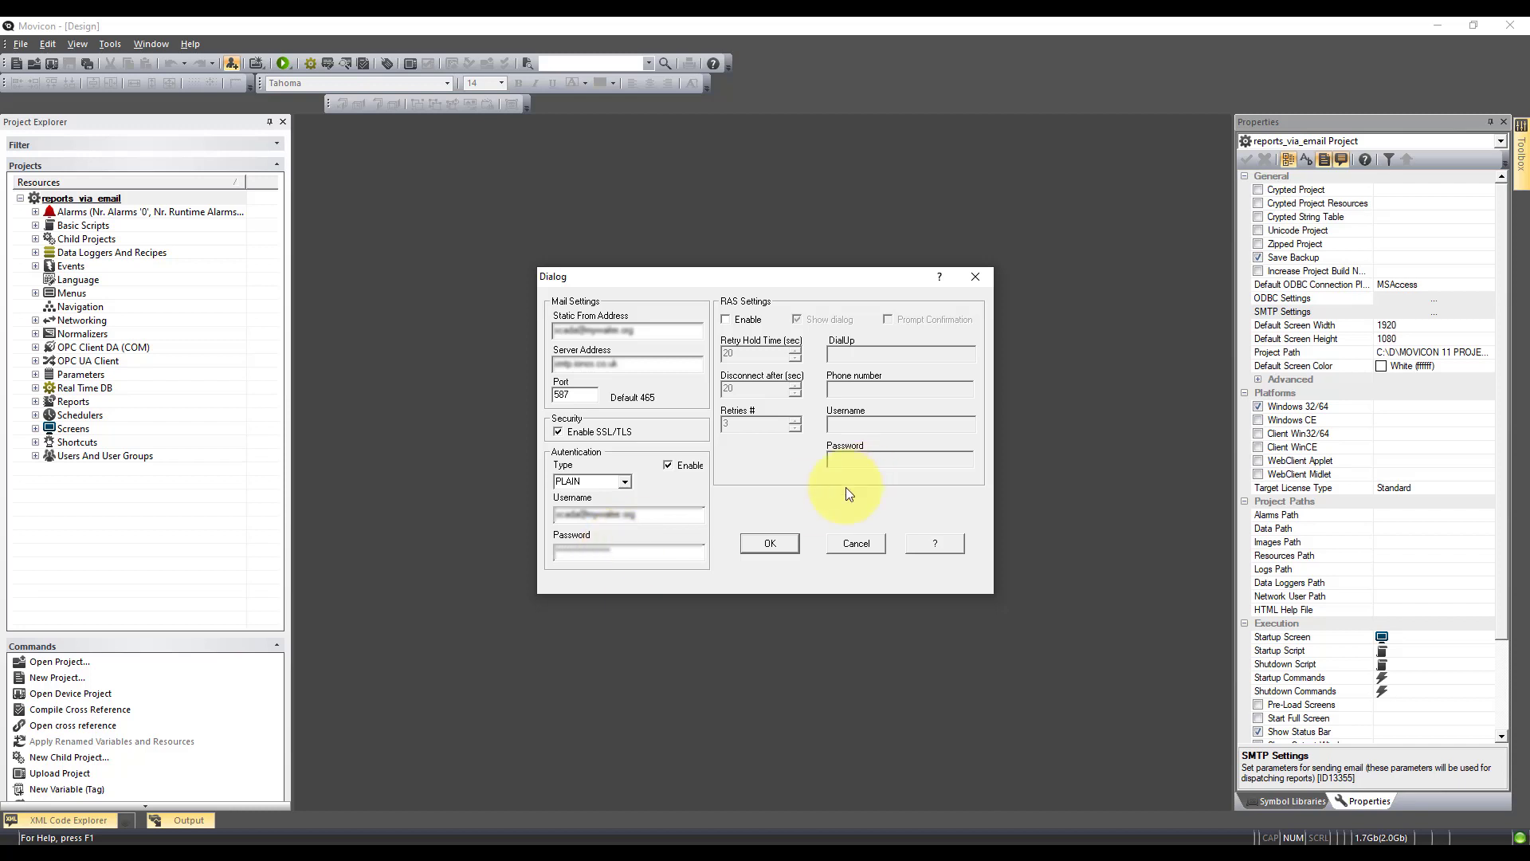
left_click(770, 543)
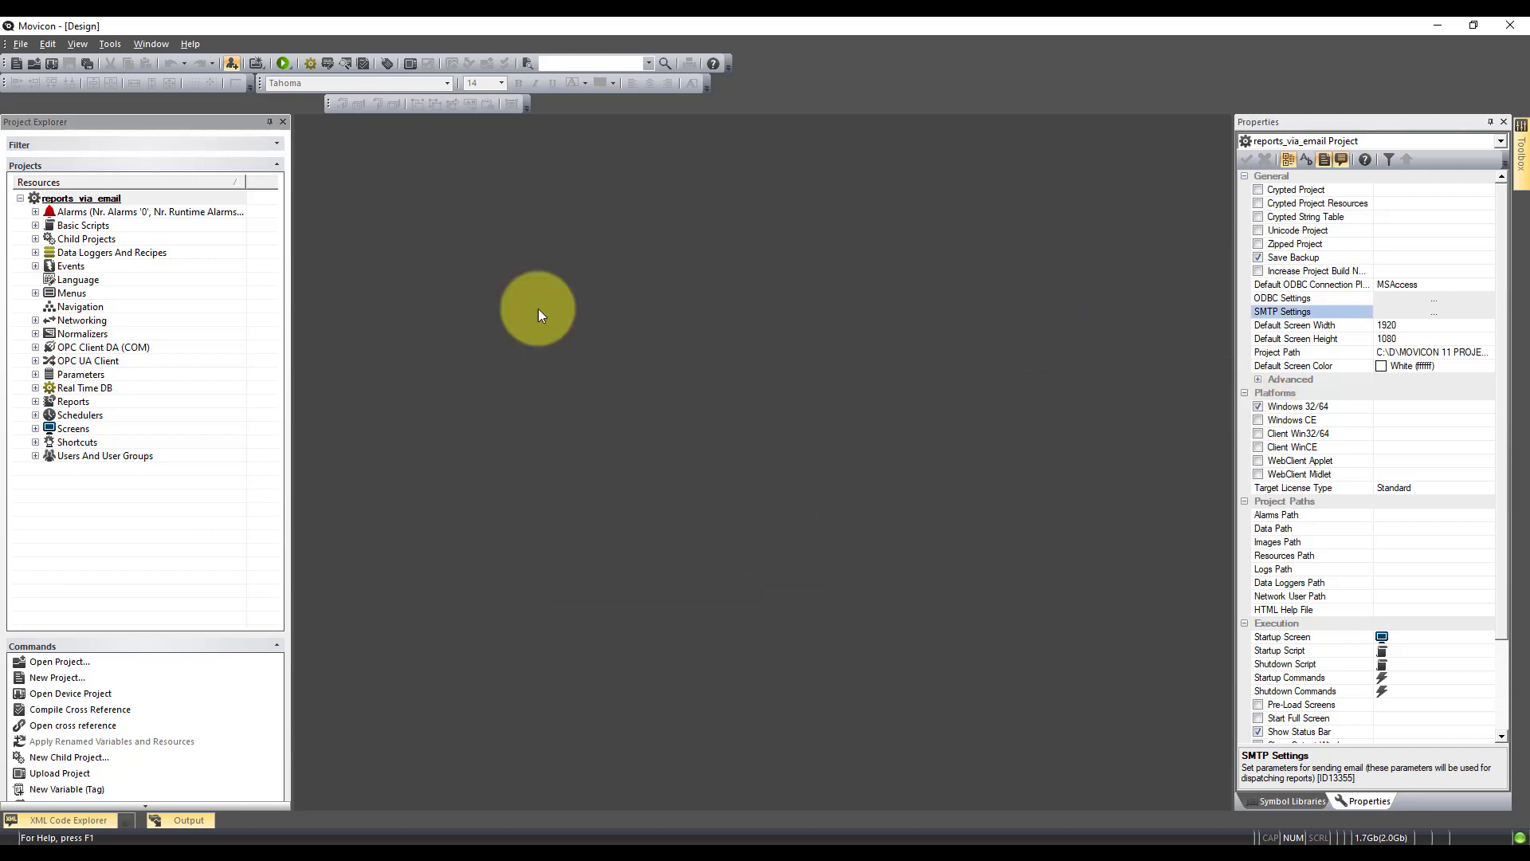
Add a new user to the Administrators group under Users And User Groups
left_click(87, 455)
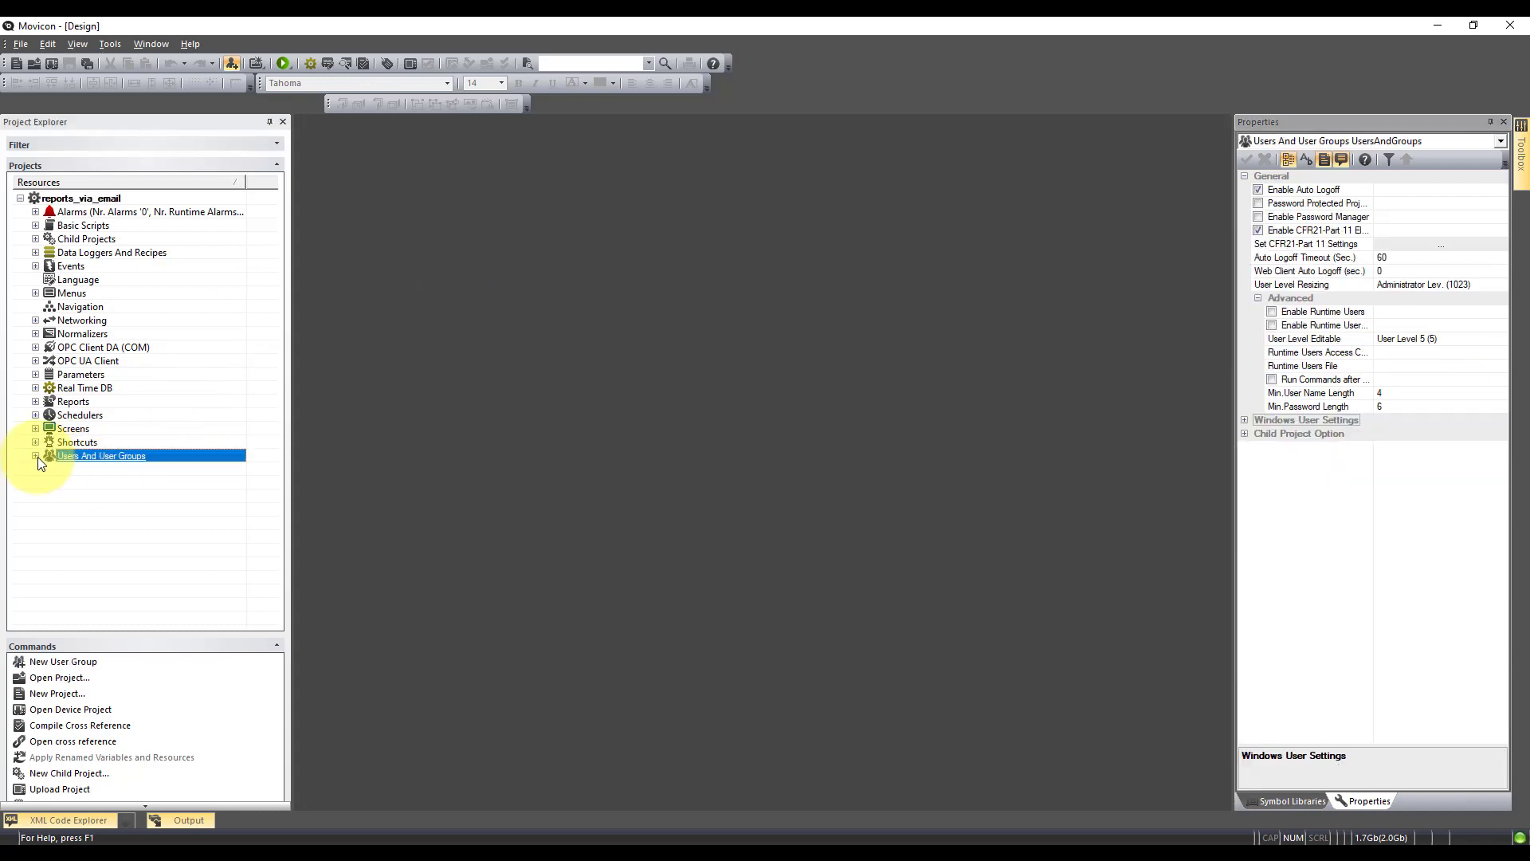
left_click(35, 455)
left_click(50, 469)
right_click(94, 468)
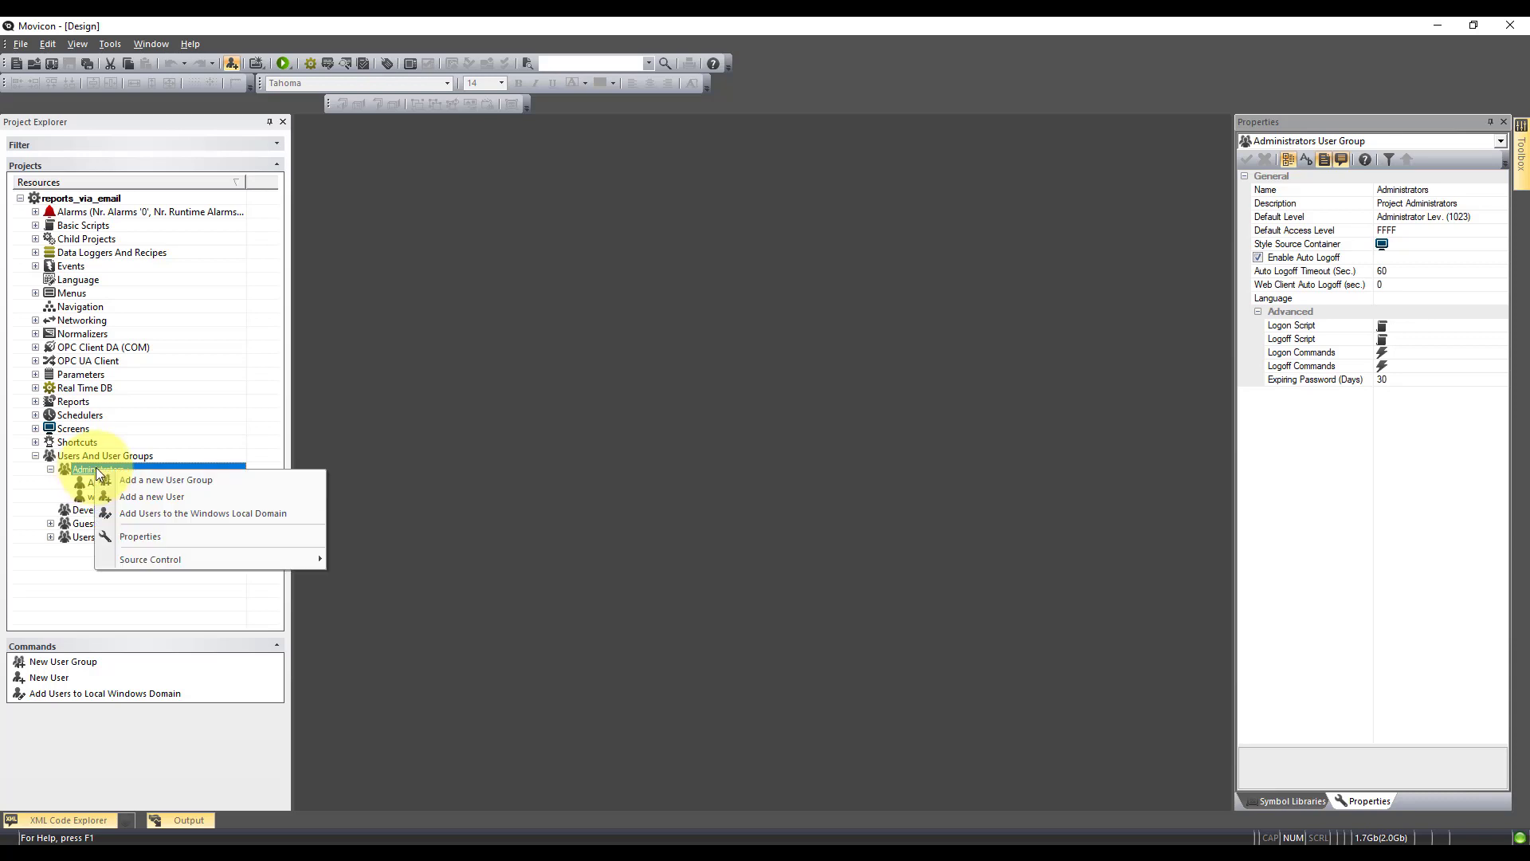
left_click(183, 497)
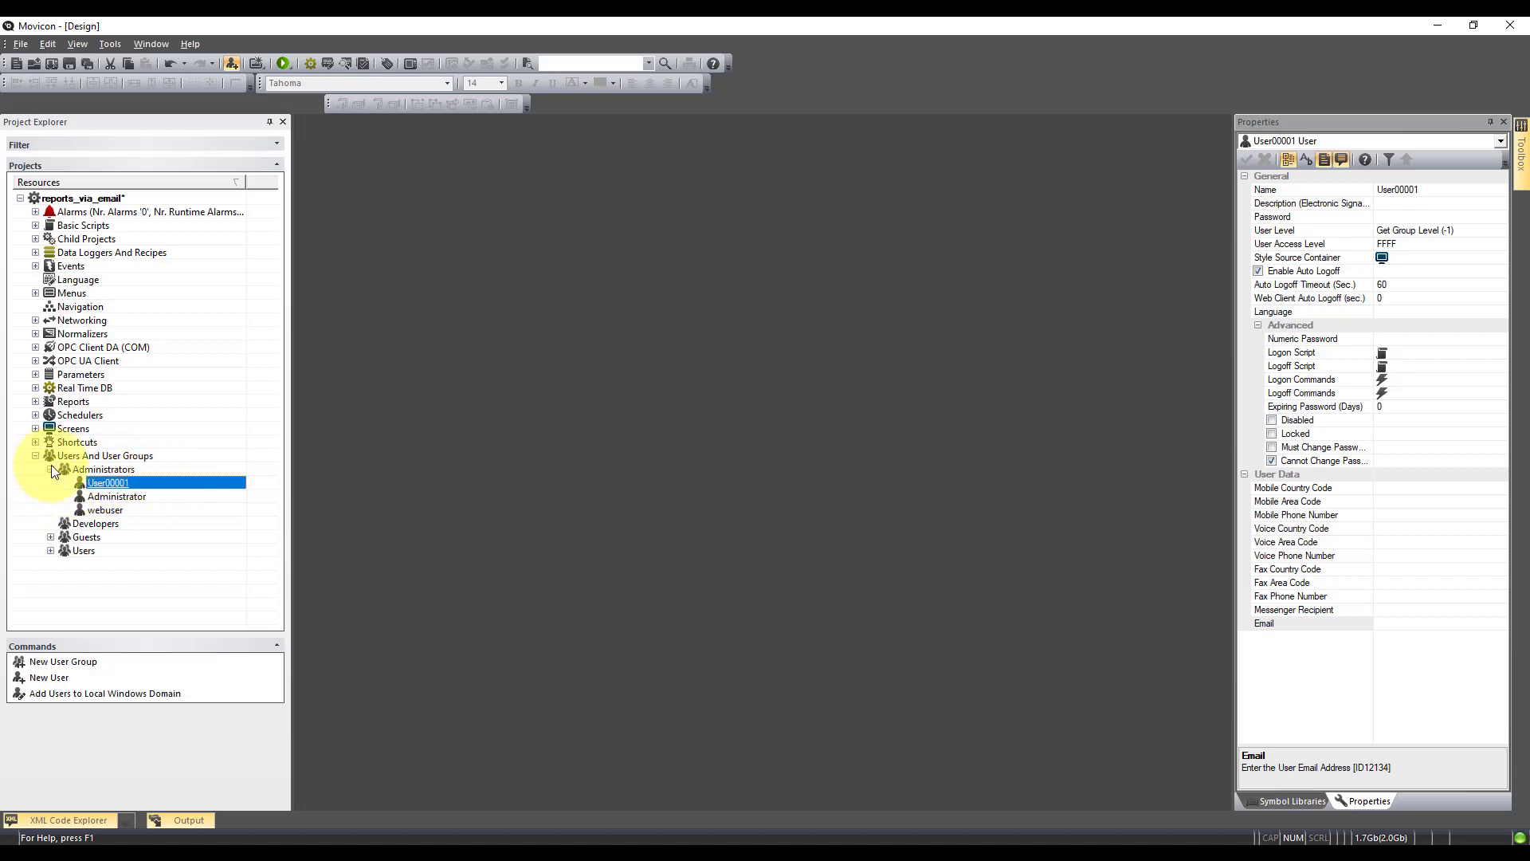
Give the new user a user name and e-mail address, and apply them
left_click(1318, 191)
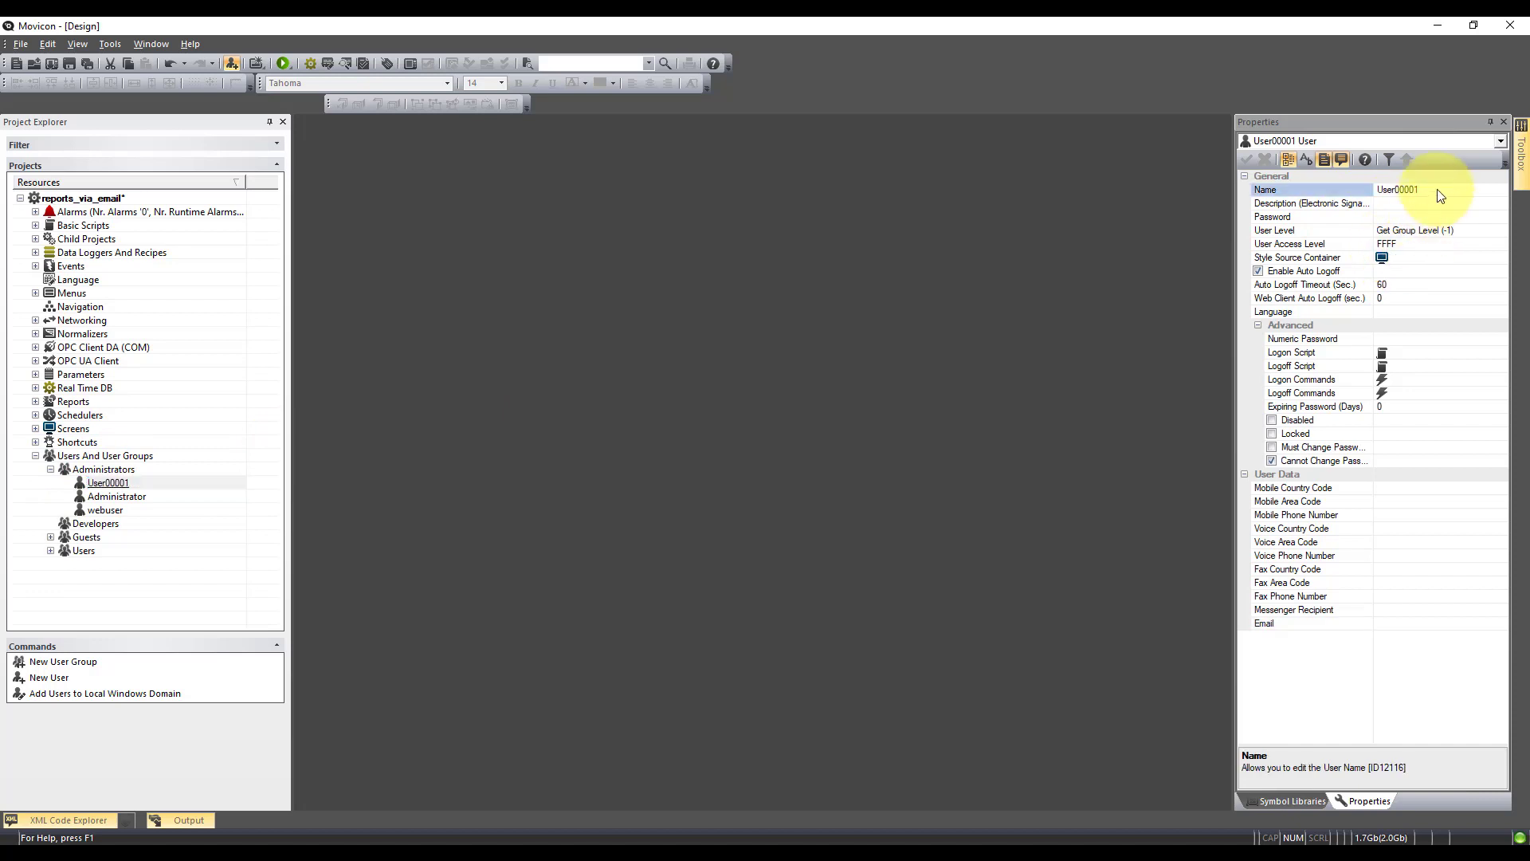
type("jamie")
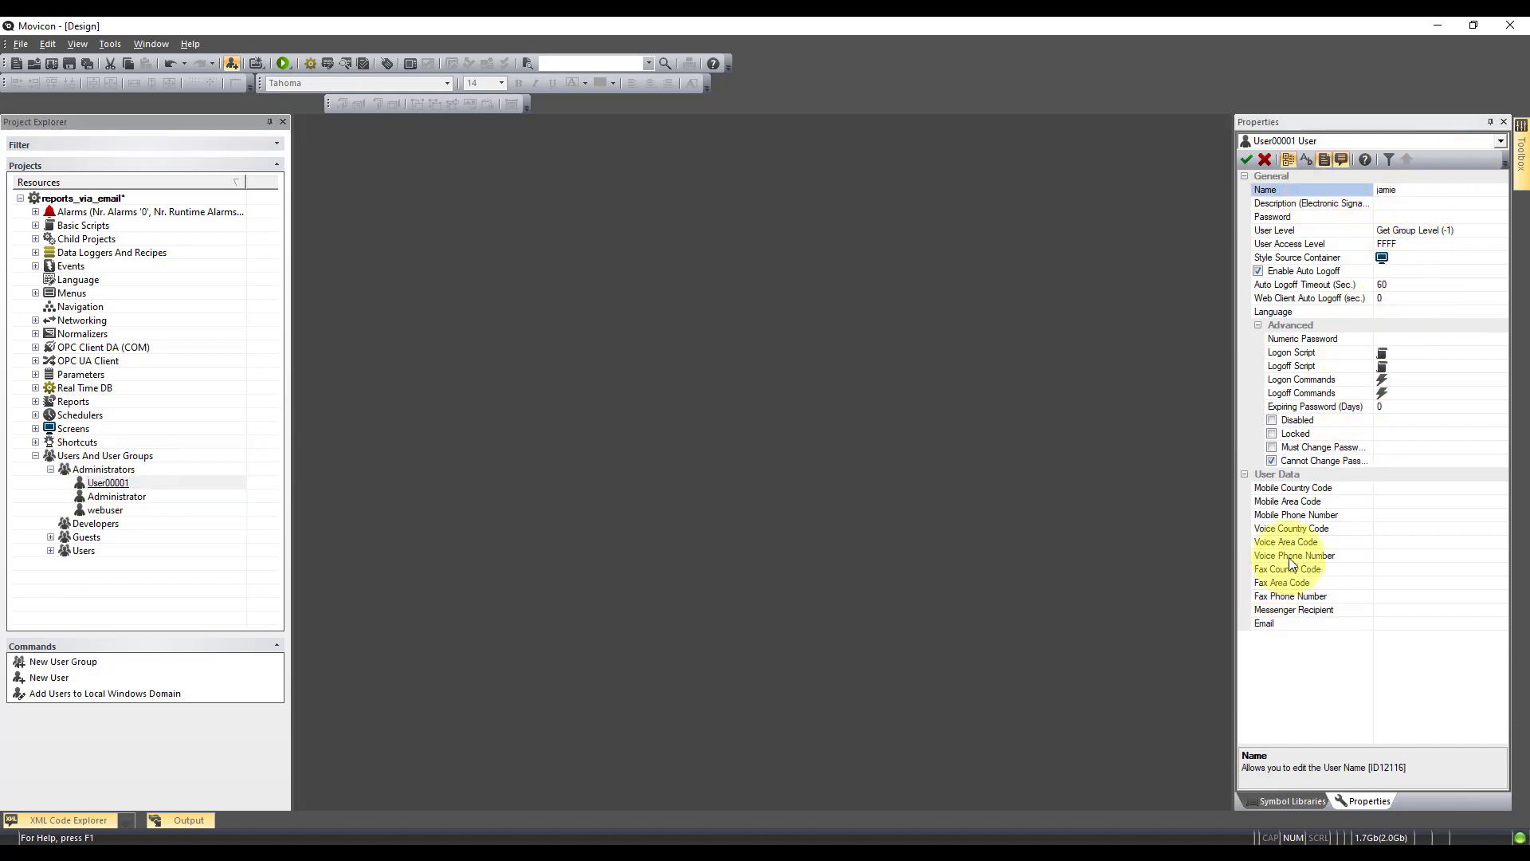
left_click(1384, 623)
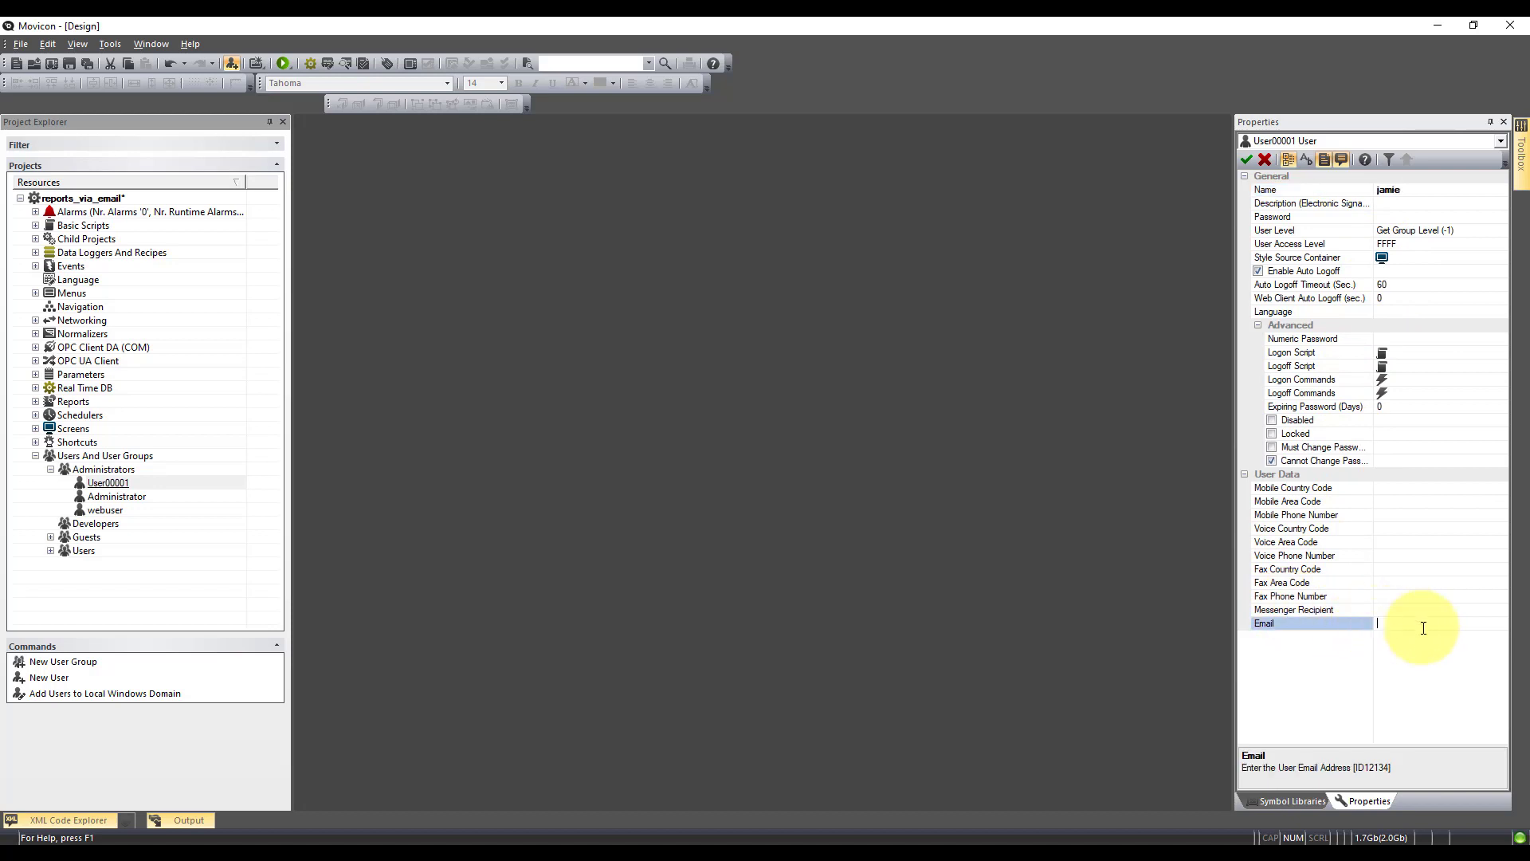
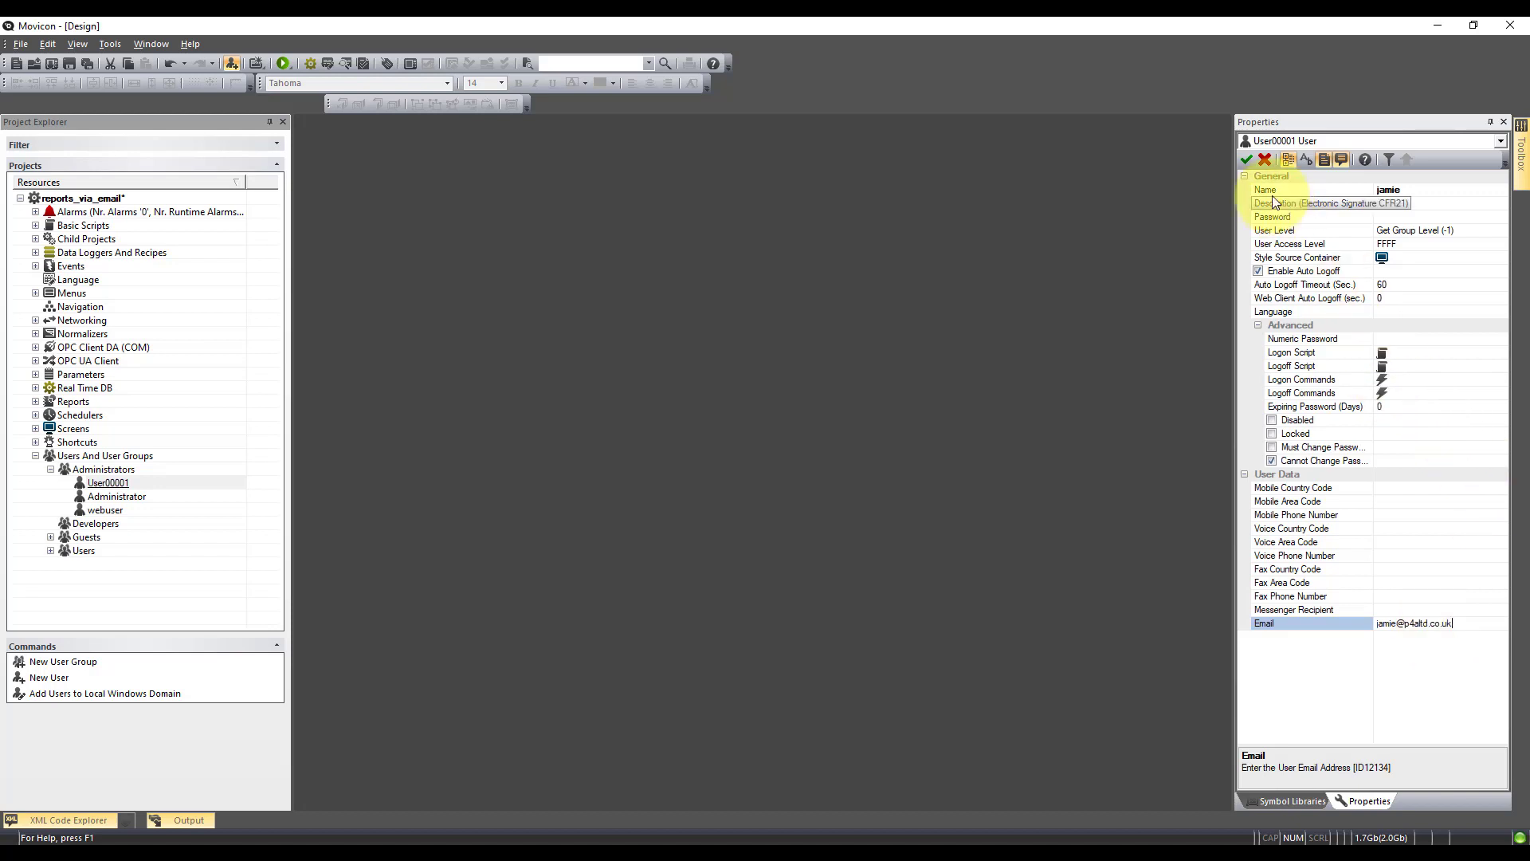
left_click(1248, 161)
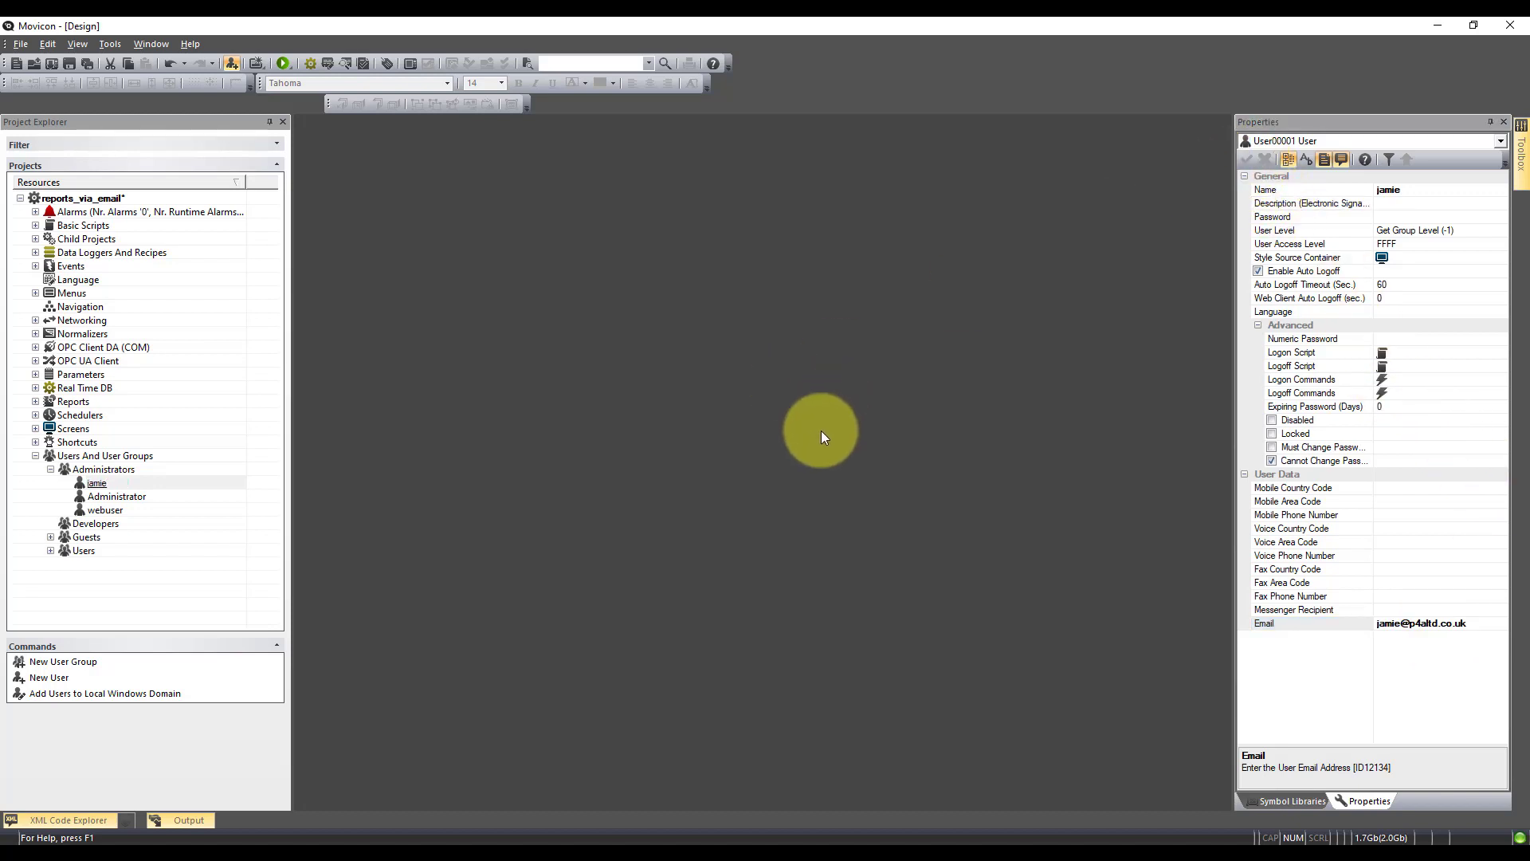
left_click(35, 427)
On Screen1, add a new Report-Recipe command to the Email report button's Commands On Release
double_click(87, 442)
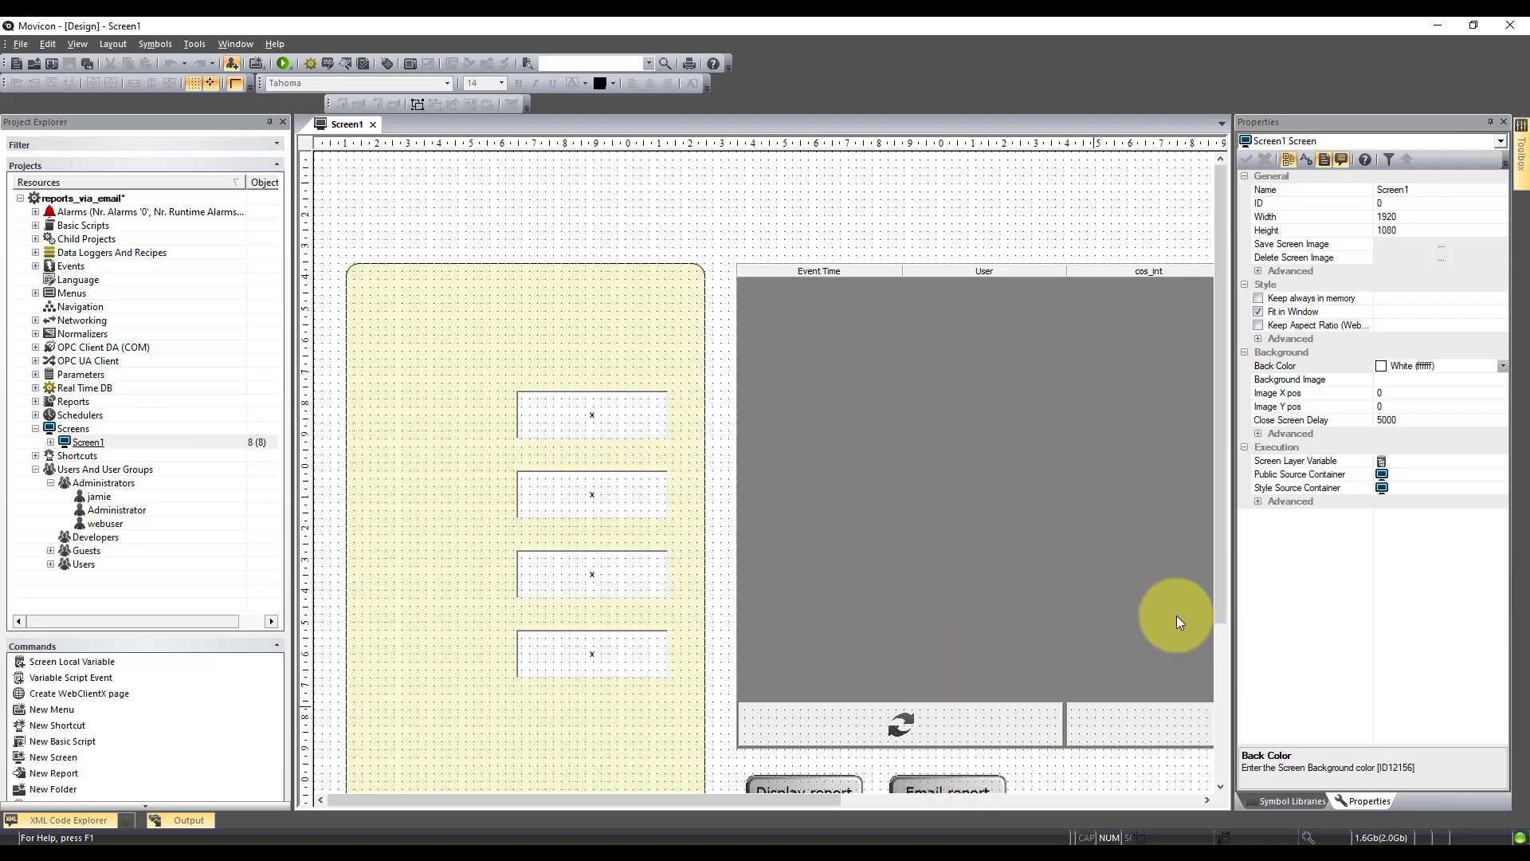
left_click_drag(1216, 586, 1212, 657)
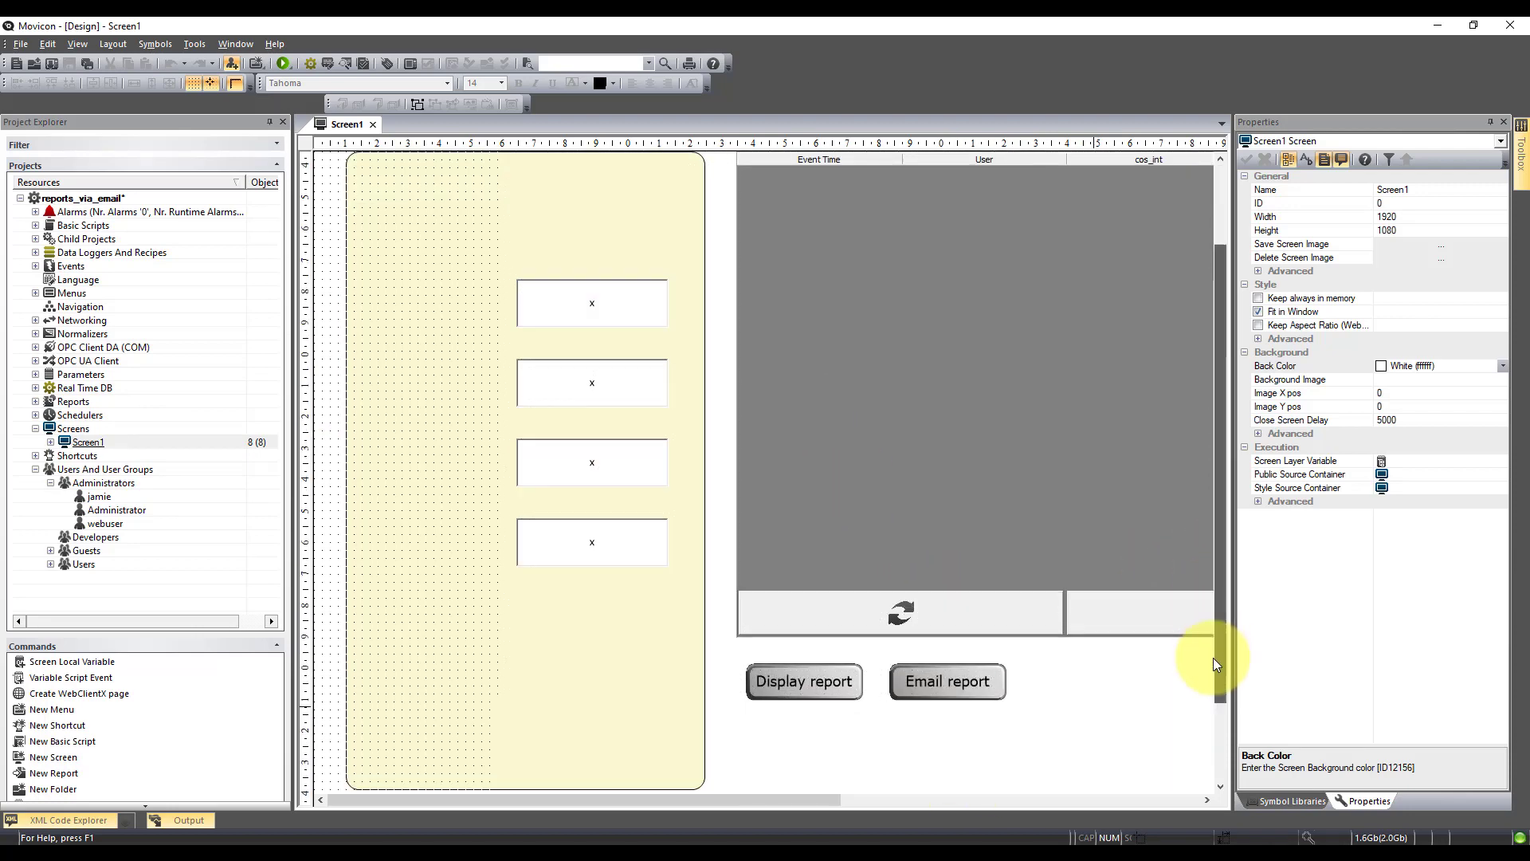
left_click(959, 684)
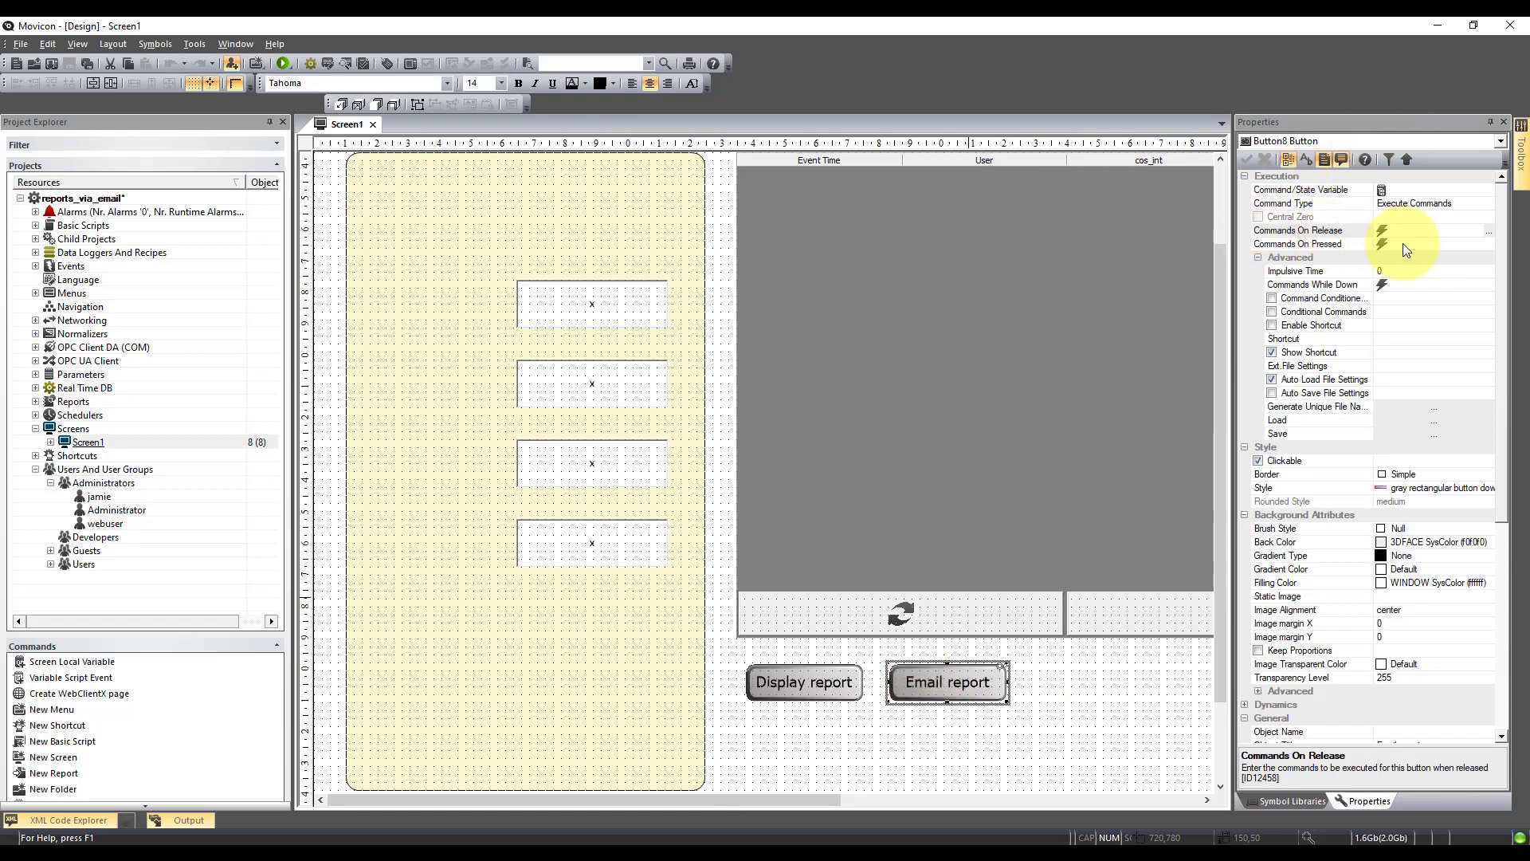
left_click(1488, 229)
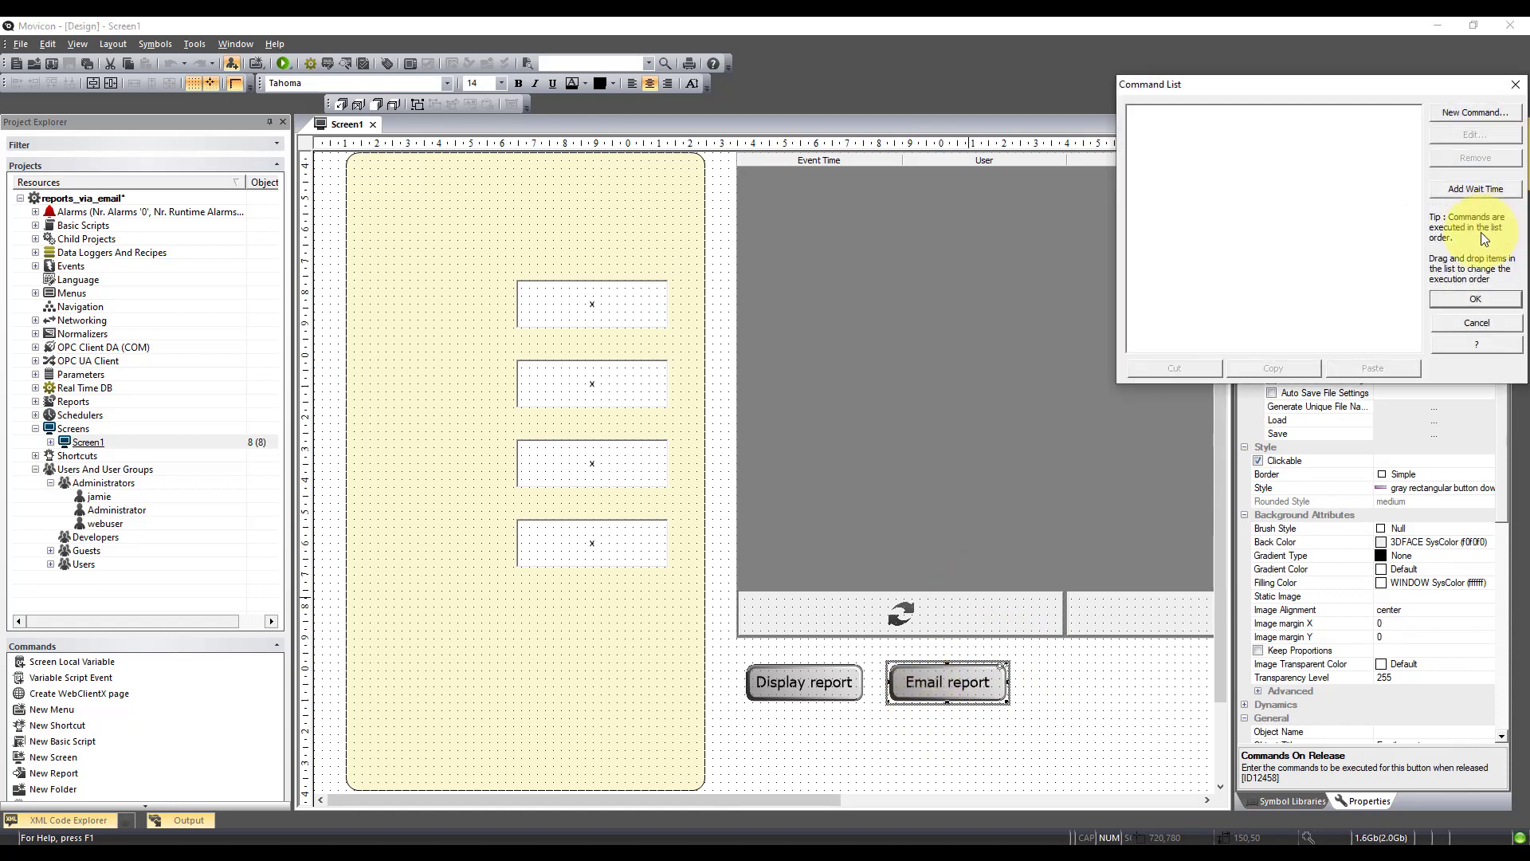
left_click(1490, 113)
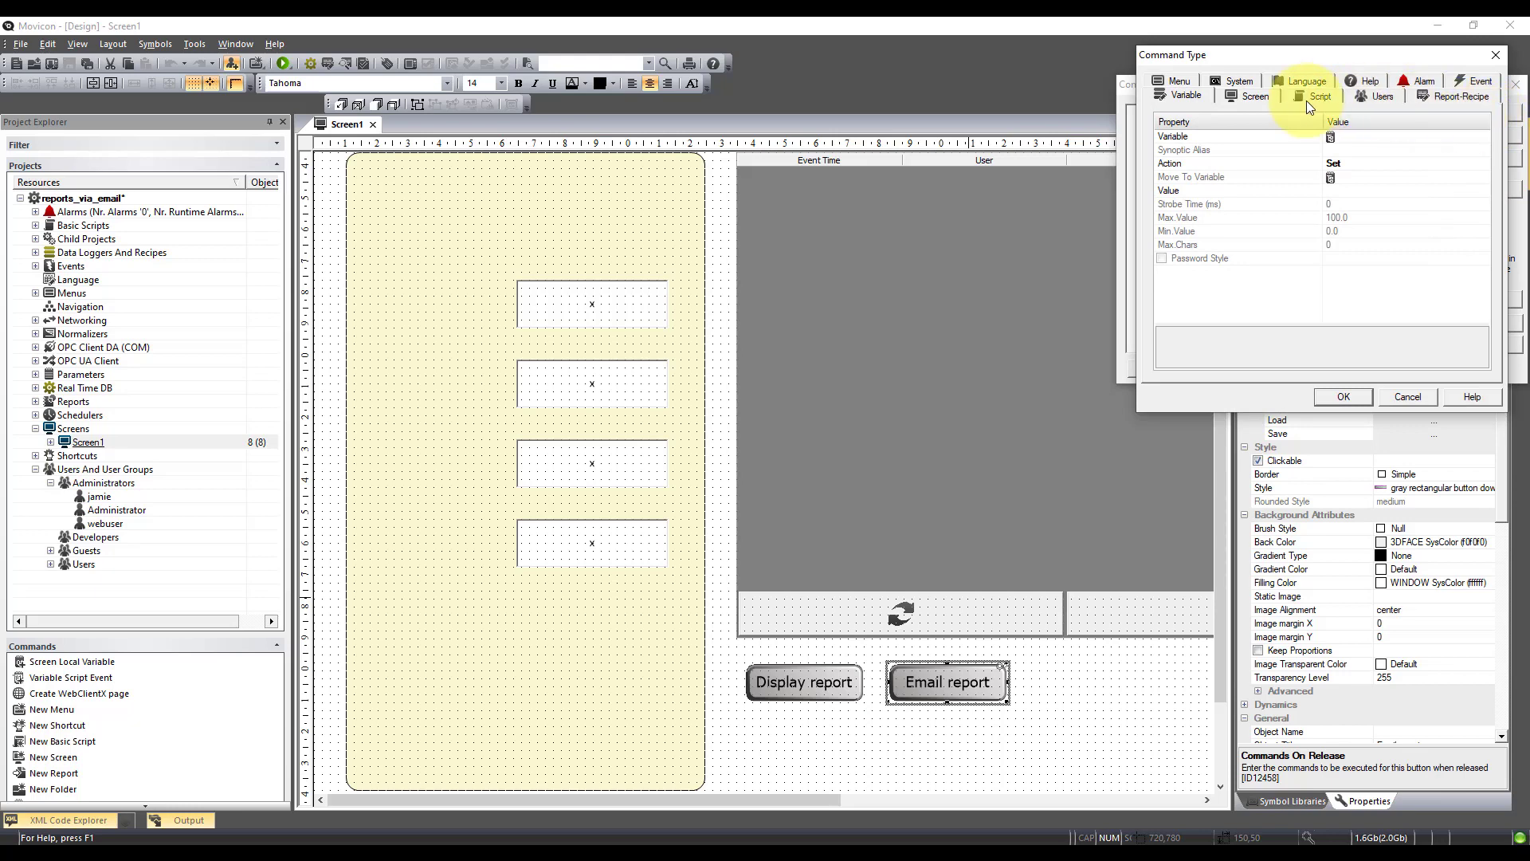
left_click(1459, 97)
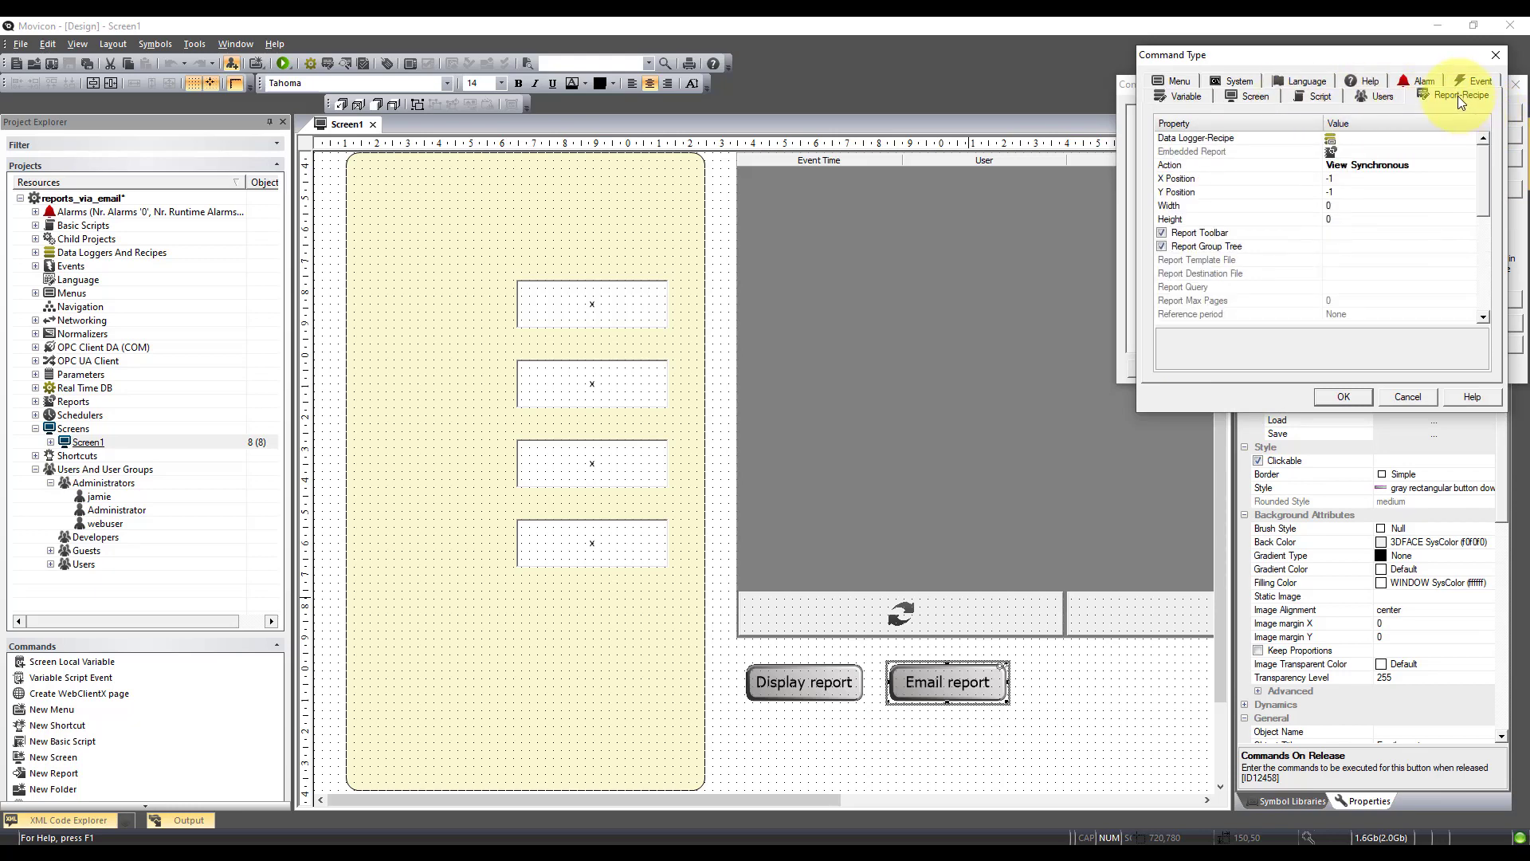
Set the command's Action to Export and Send Email, using DataLogger00001
left_click(1365, 164)
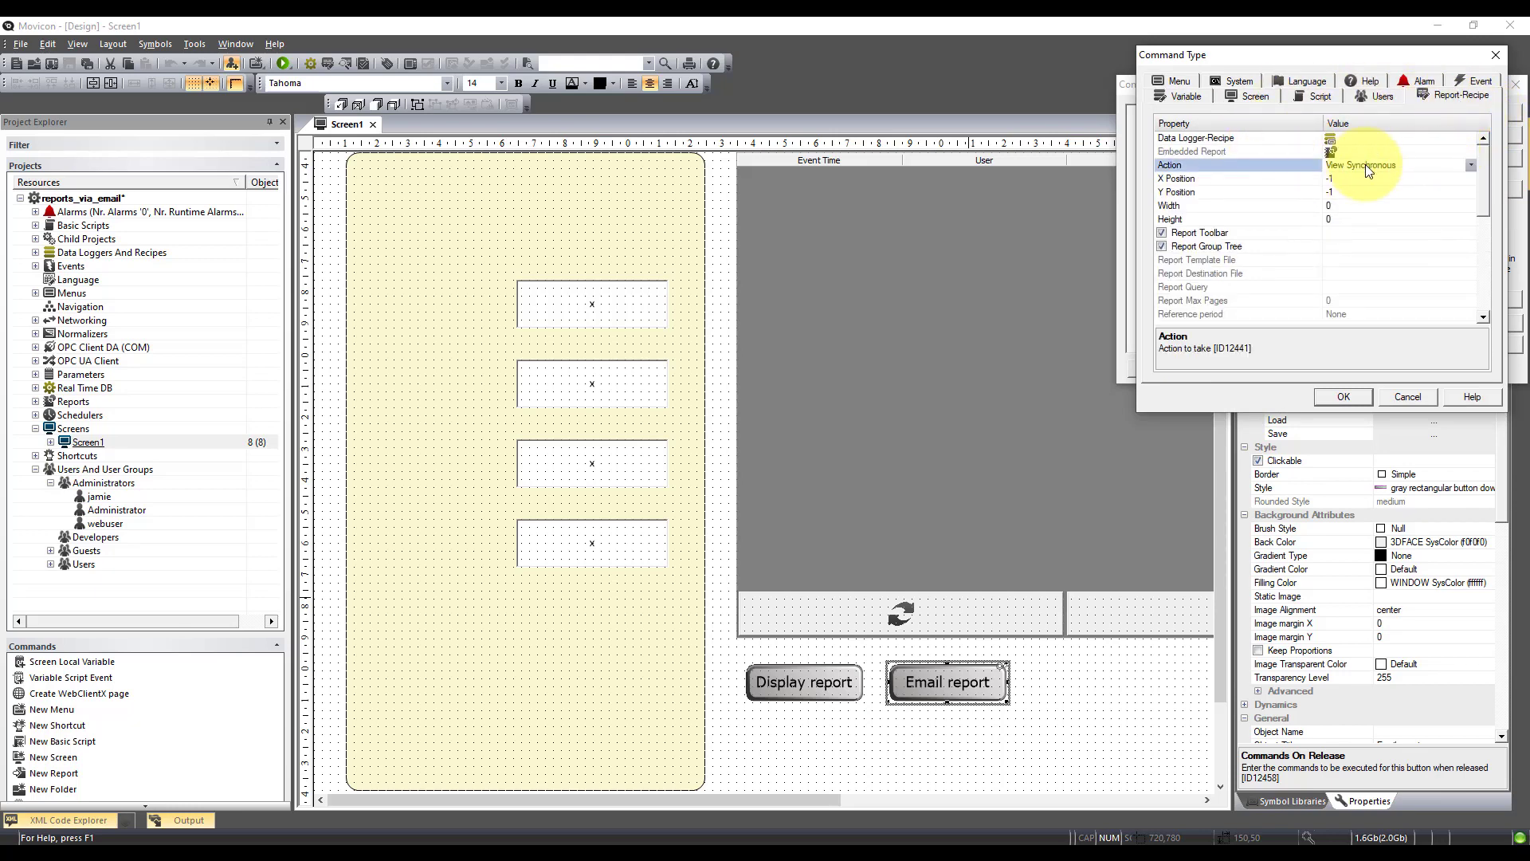
left_click(1470, 165)
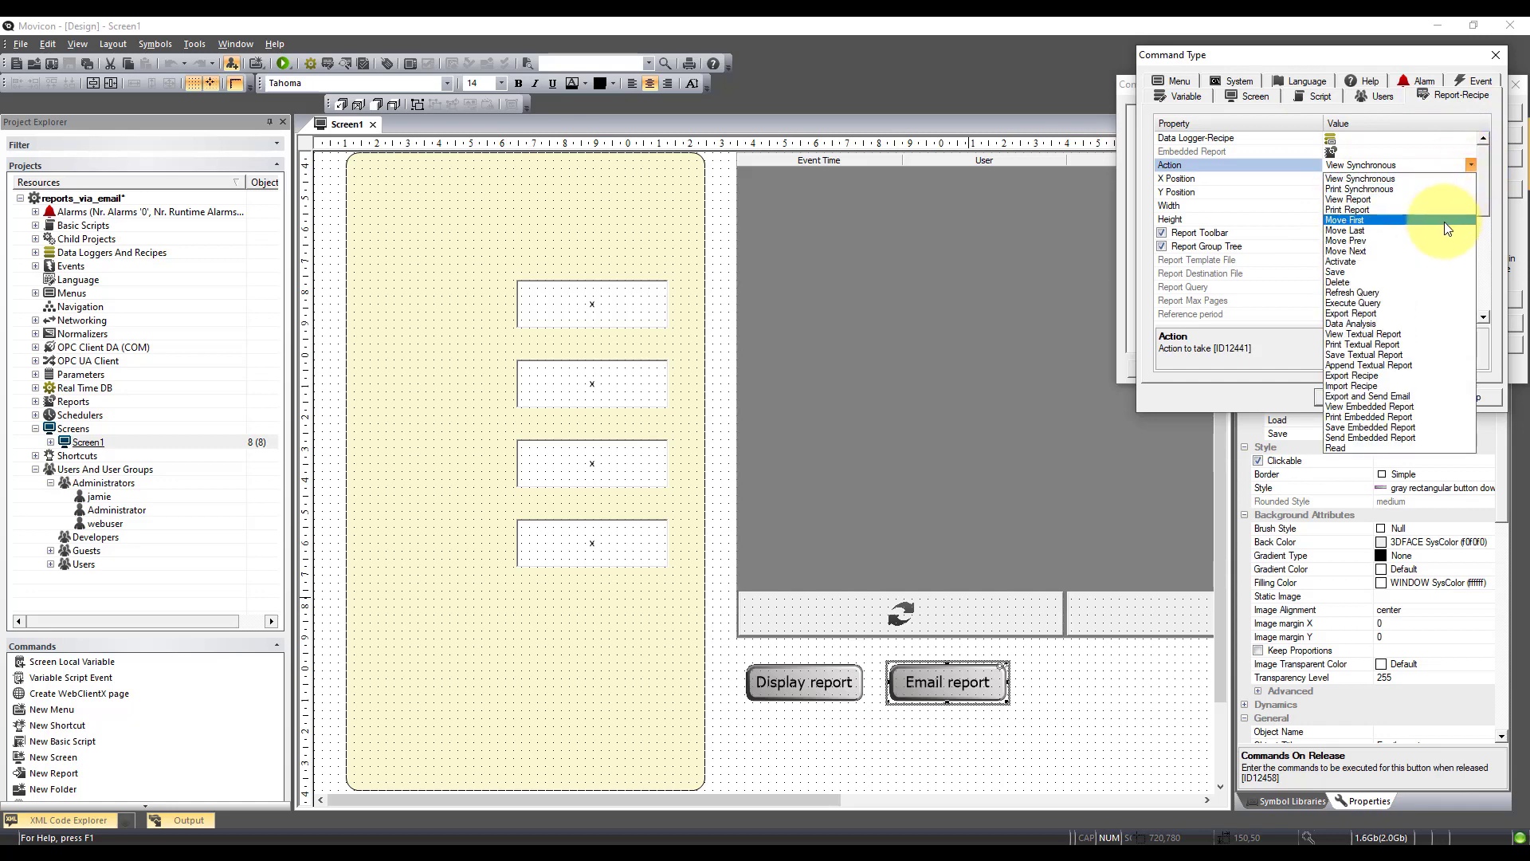
left_click(1365, 395)
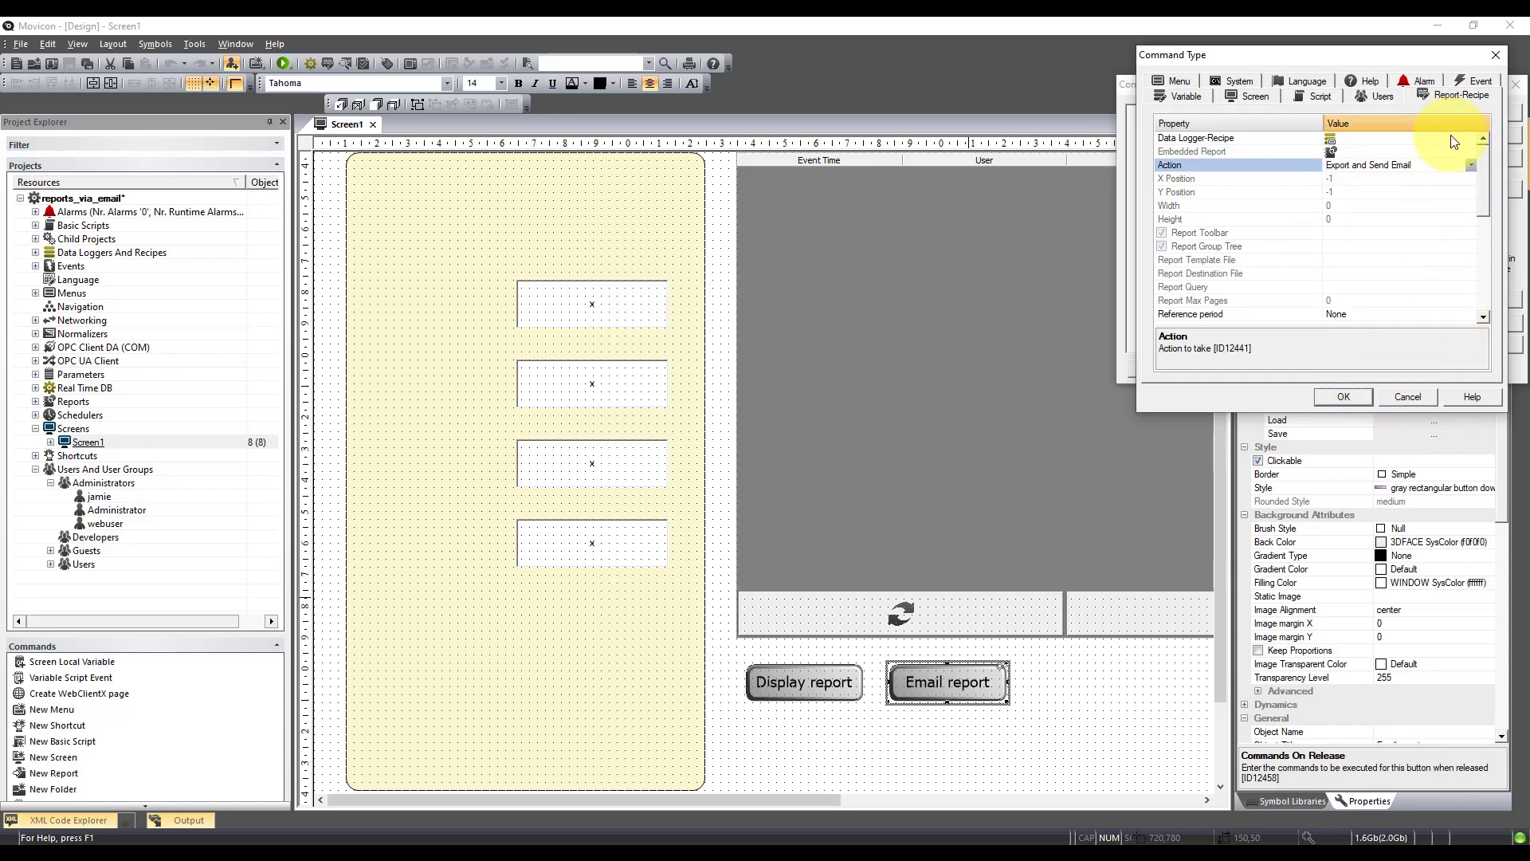
left_click(1478, 139)
left_click(1480, 140)
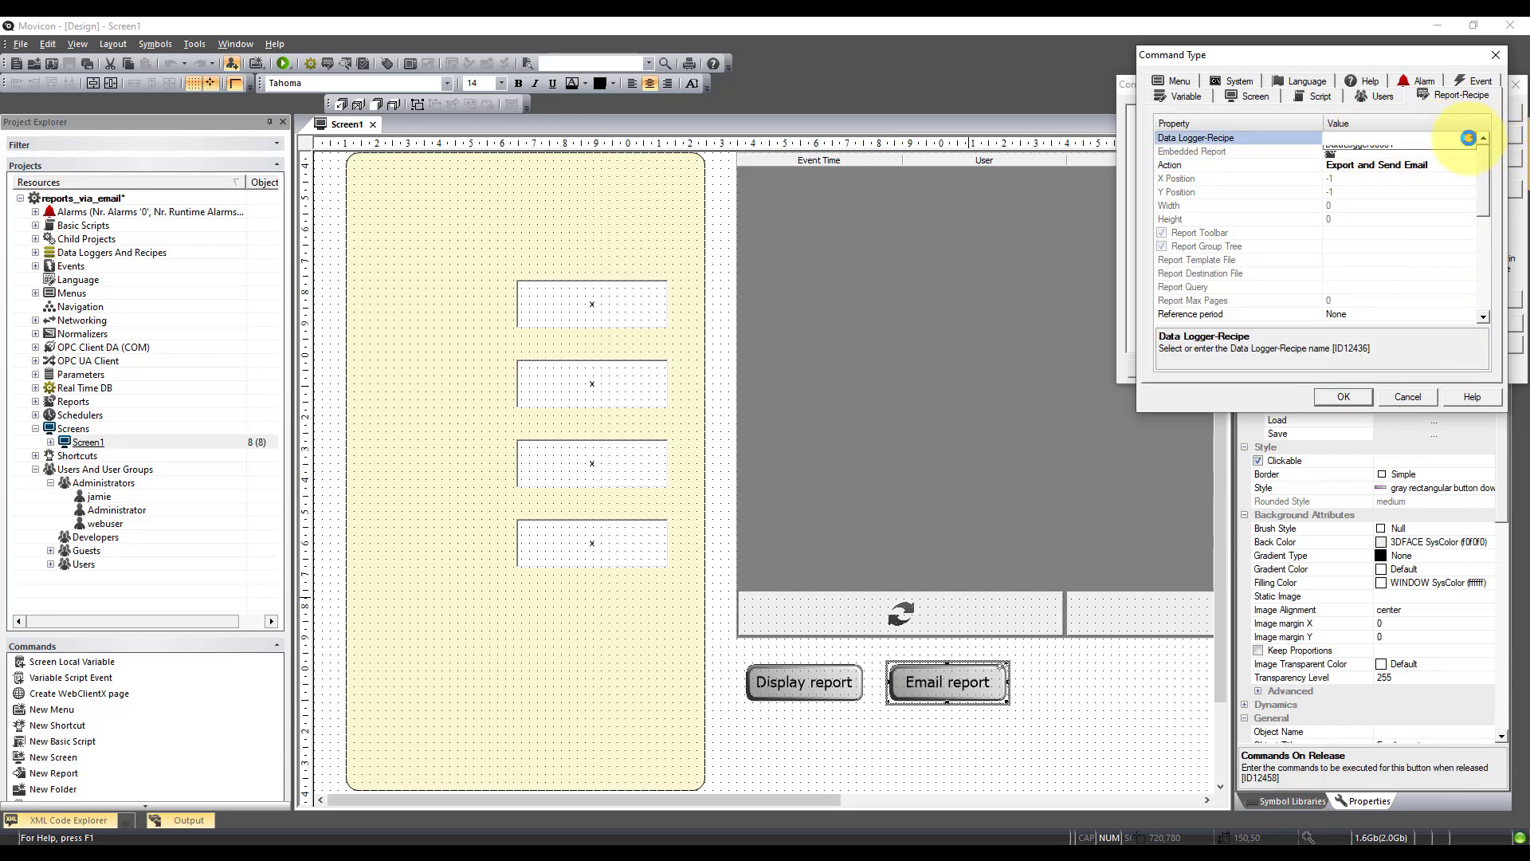
left_click(1398, 148)
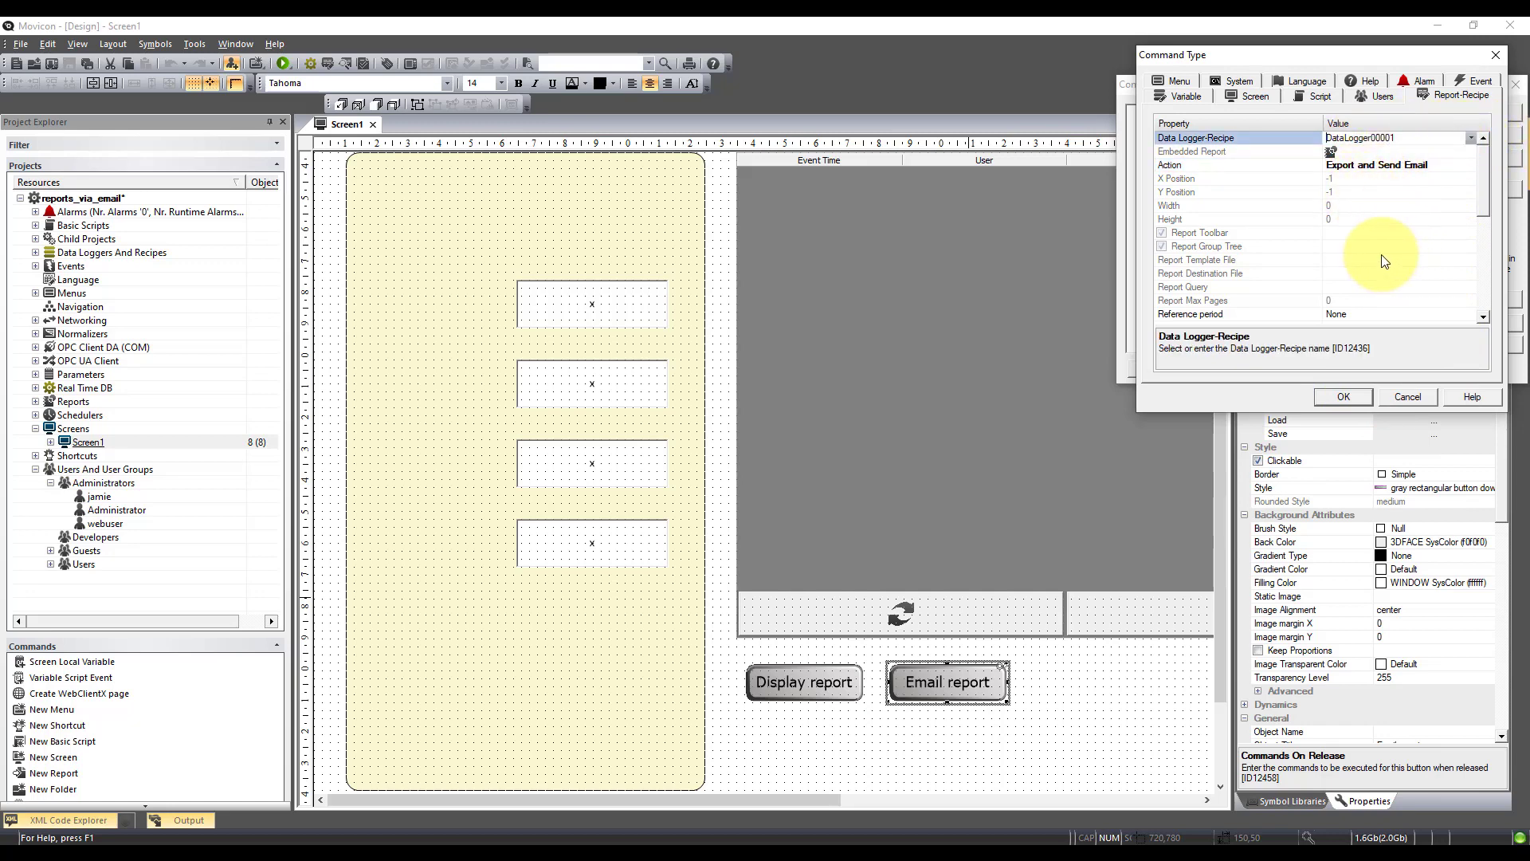
scroll(1387, 231, "down", 10)
scroll(1383, 249, "down", 1)
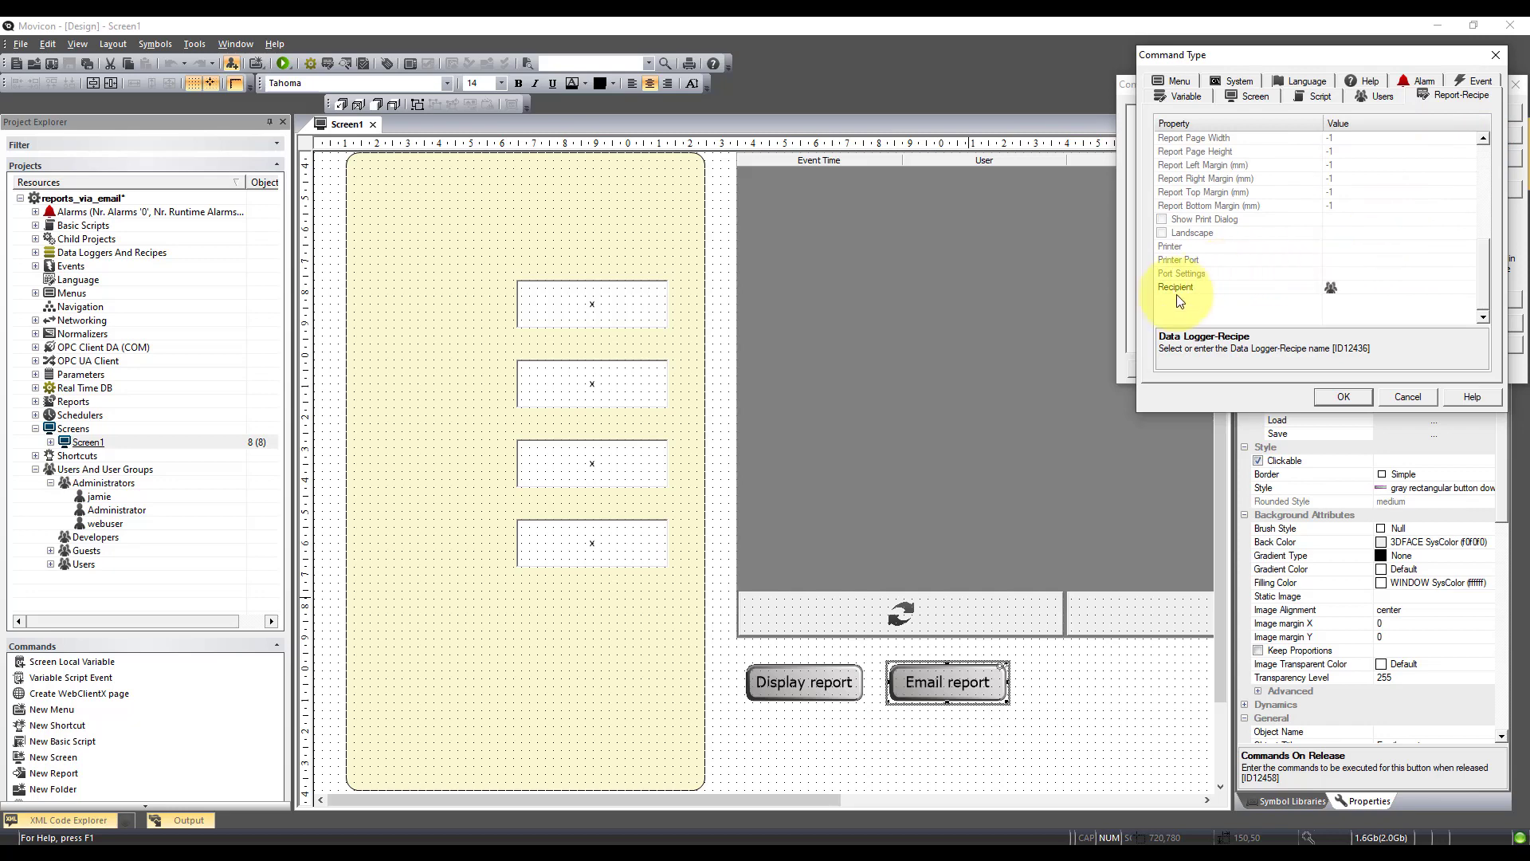
Choose the new Administrators user as Recipient and confirm the command on the button
left_click(1348, 287)
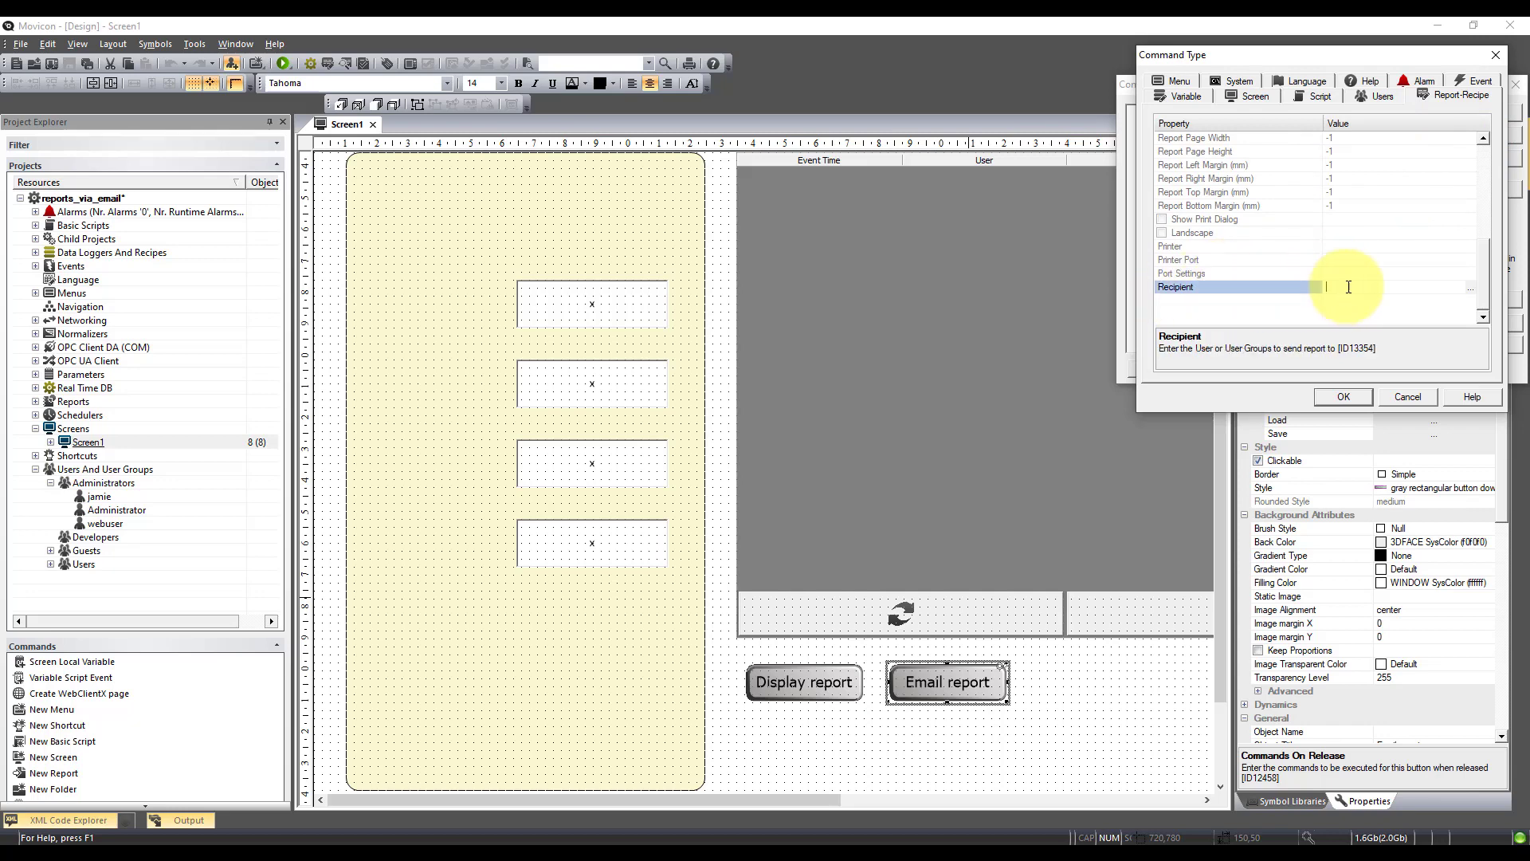
left_click(1473, 286)
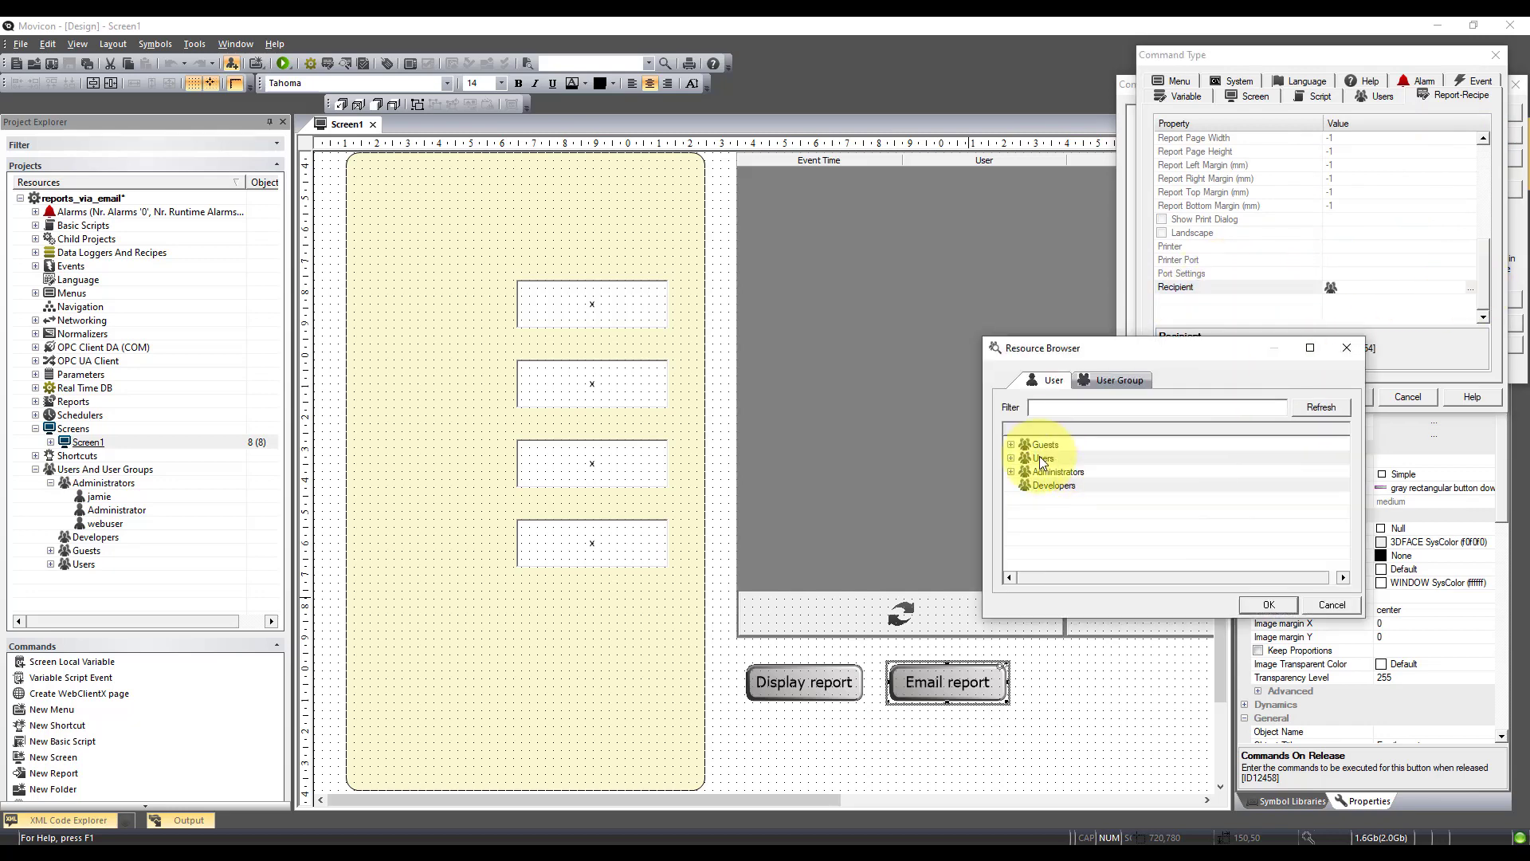
left_click(1075, 471)
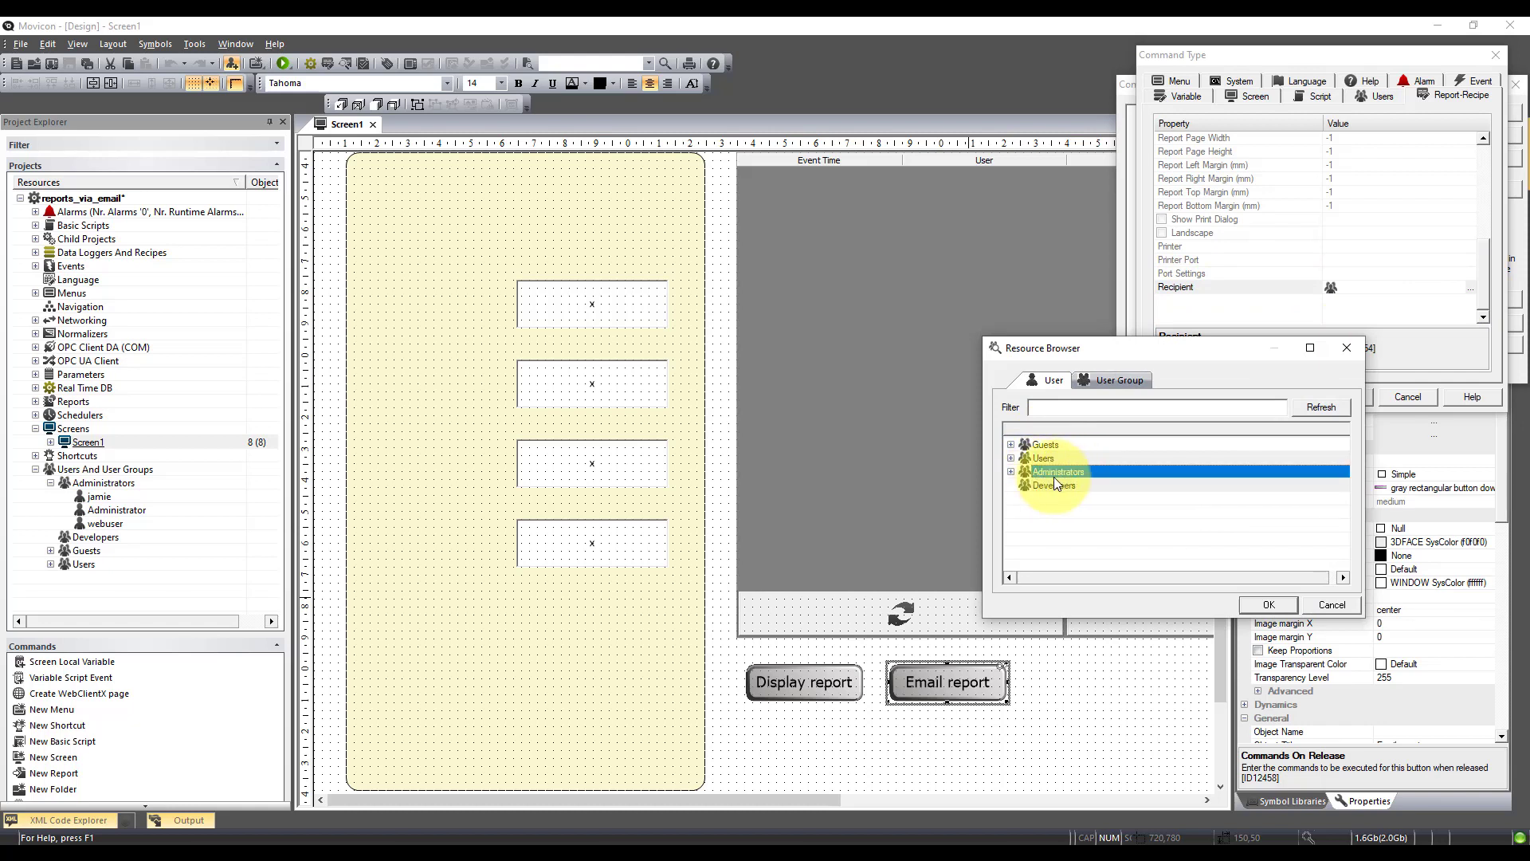
left_click(1011, 471)
left_click(1056, 499)
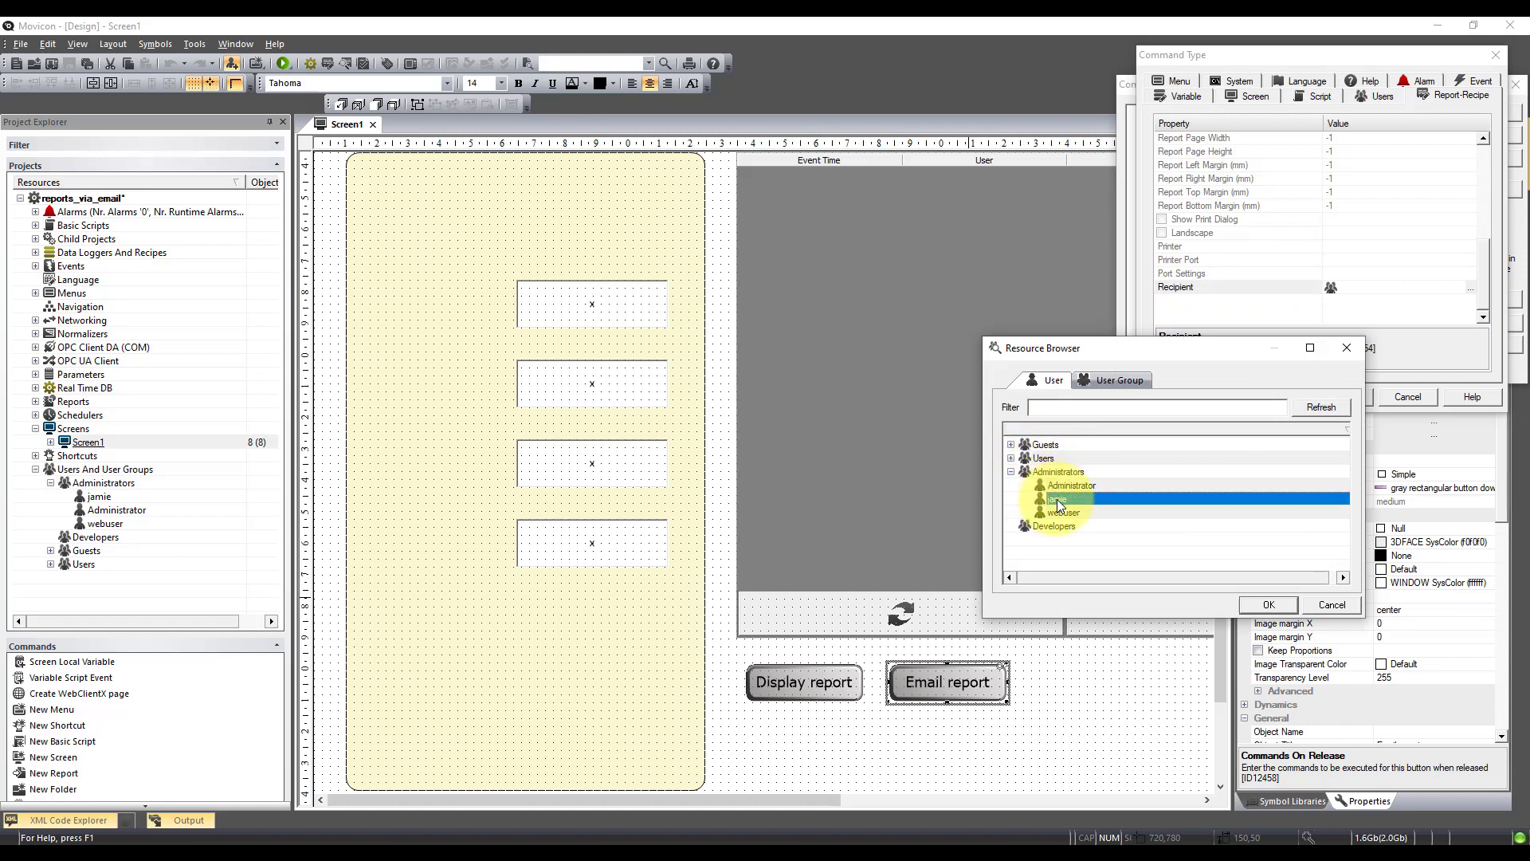
left_click(1265, 605)
left_click(1363, 397)
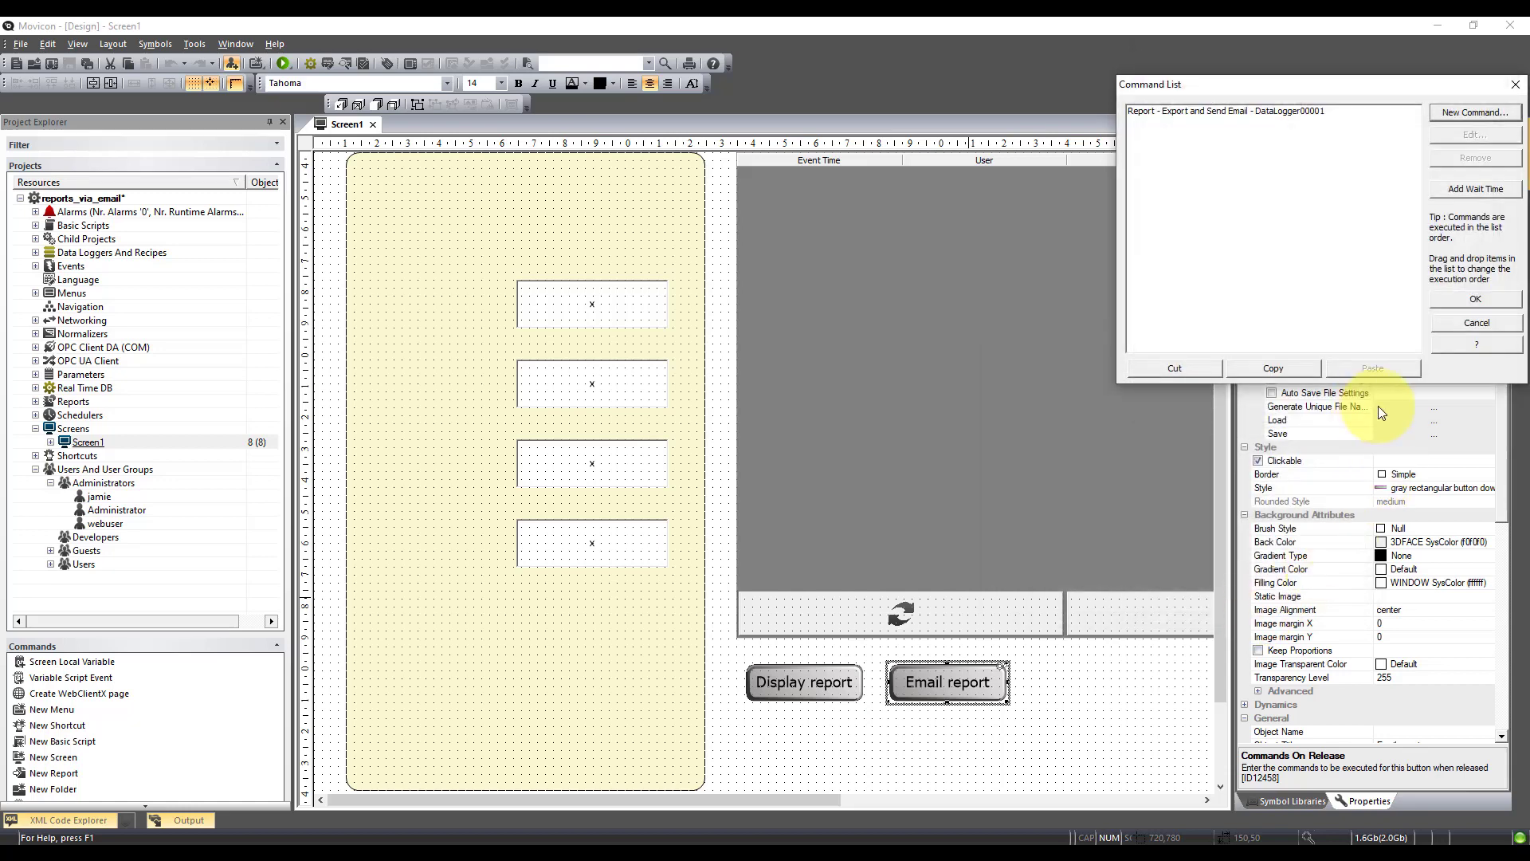
left_click(1465, 300)
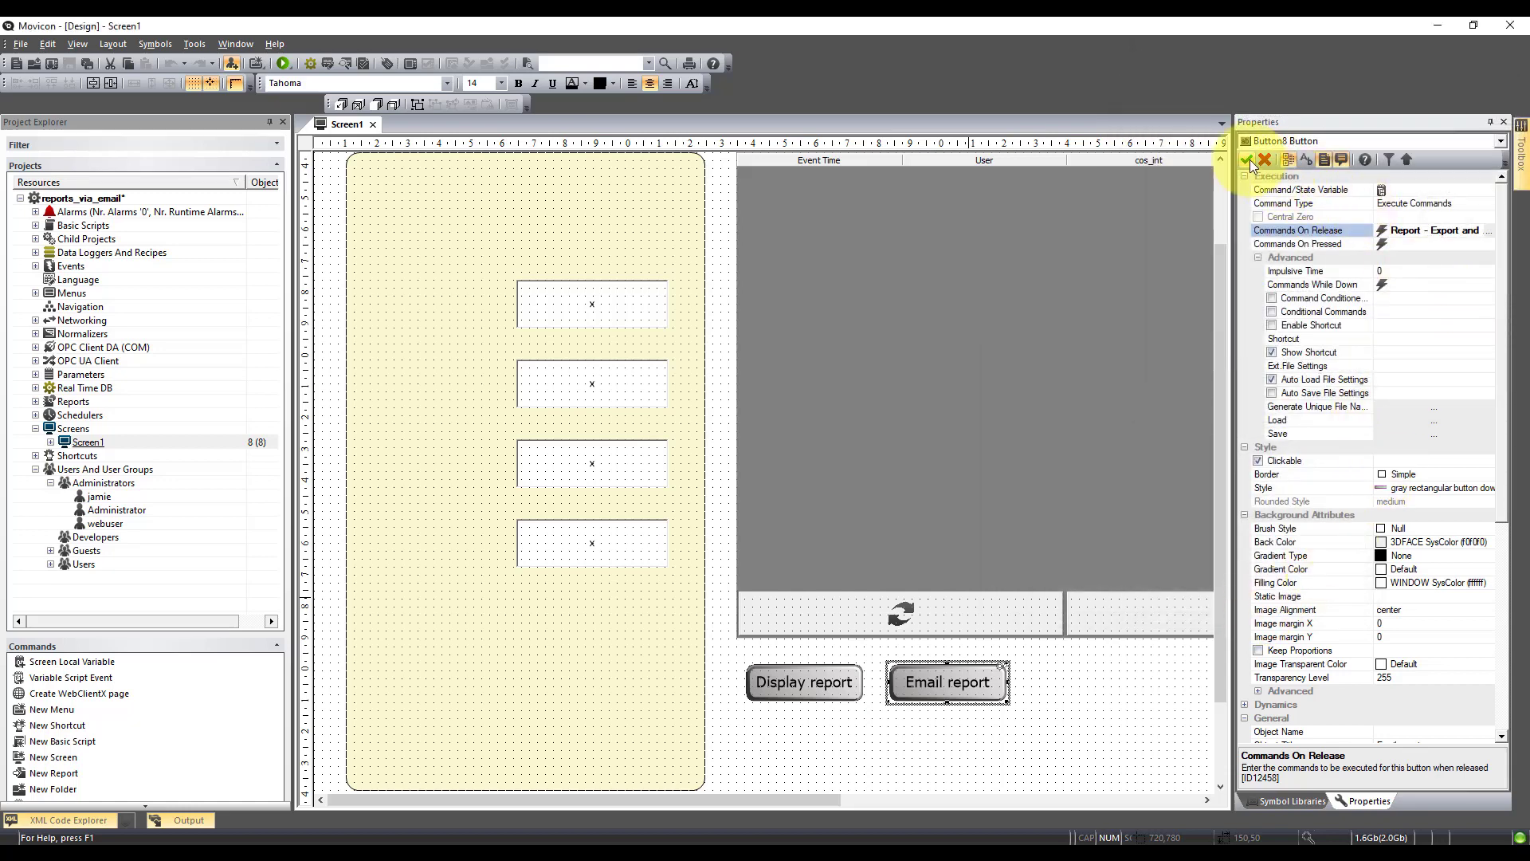
Save and run the project, then trigger the Email report button in runtime
left_click(285, 63)
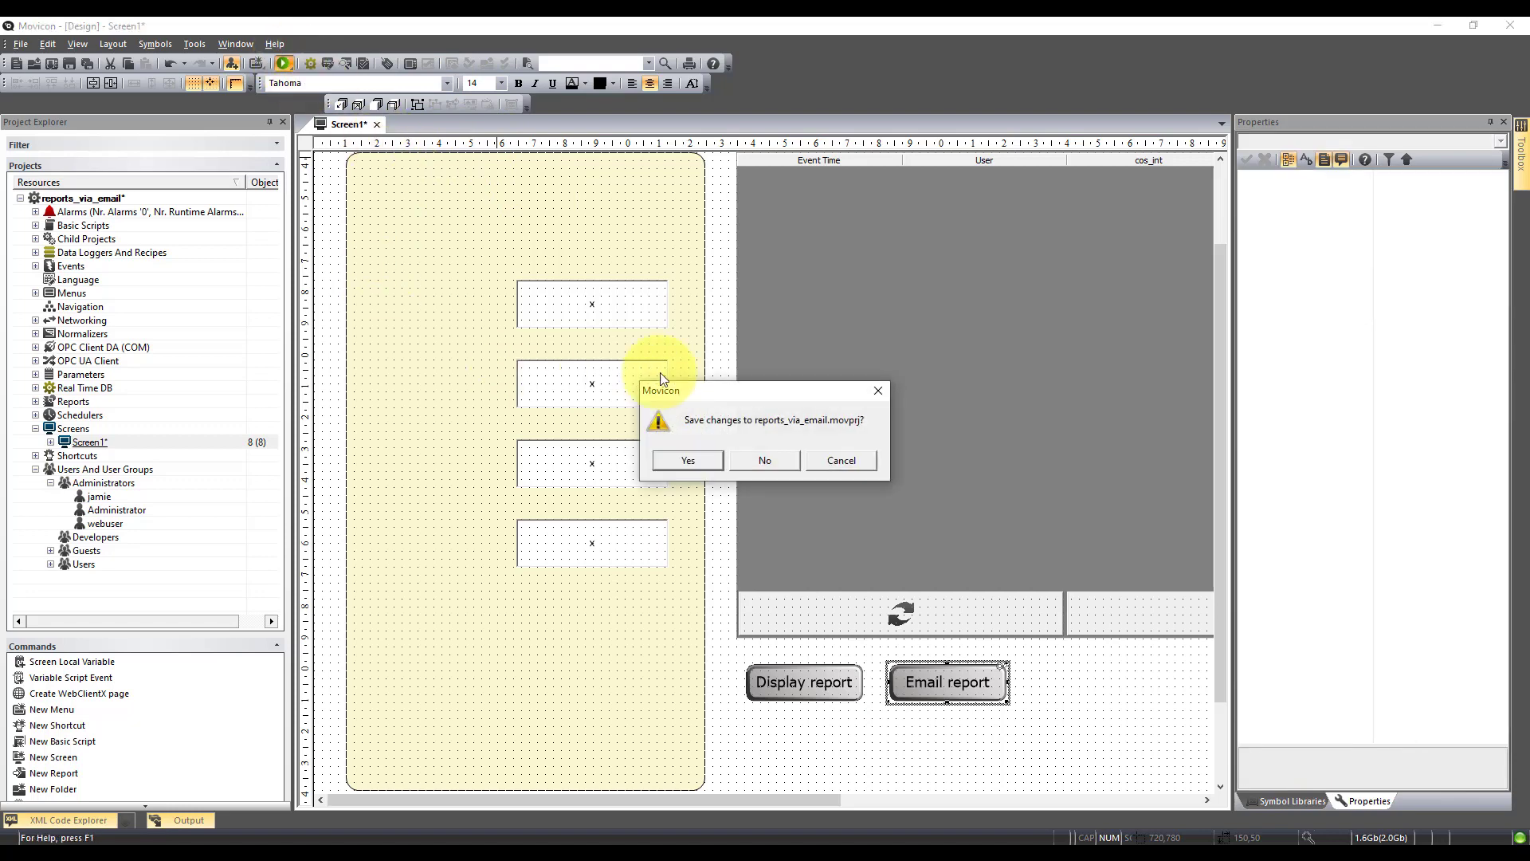
left_click(689, 460)
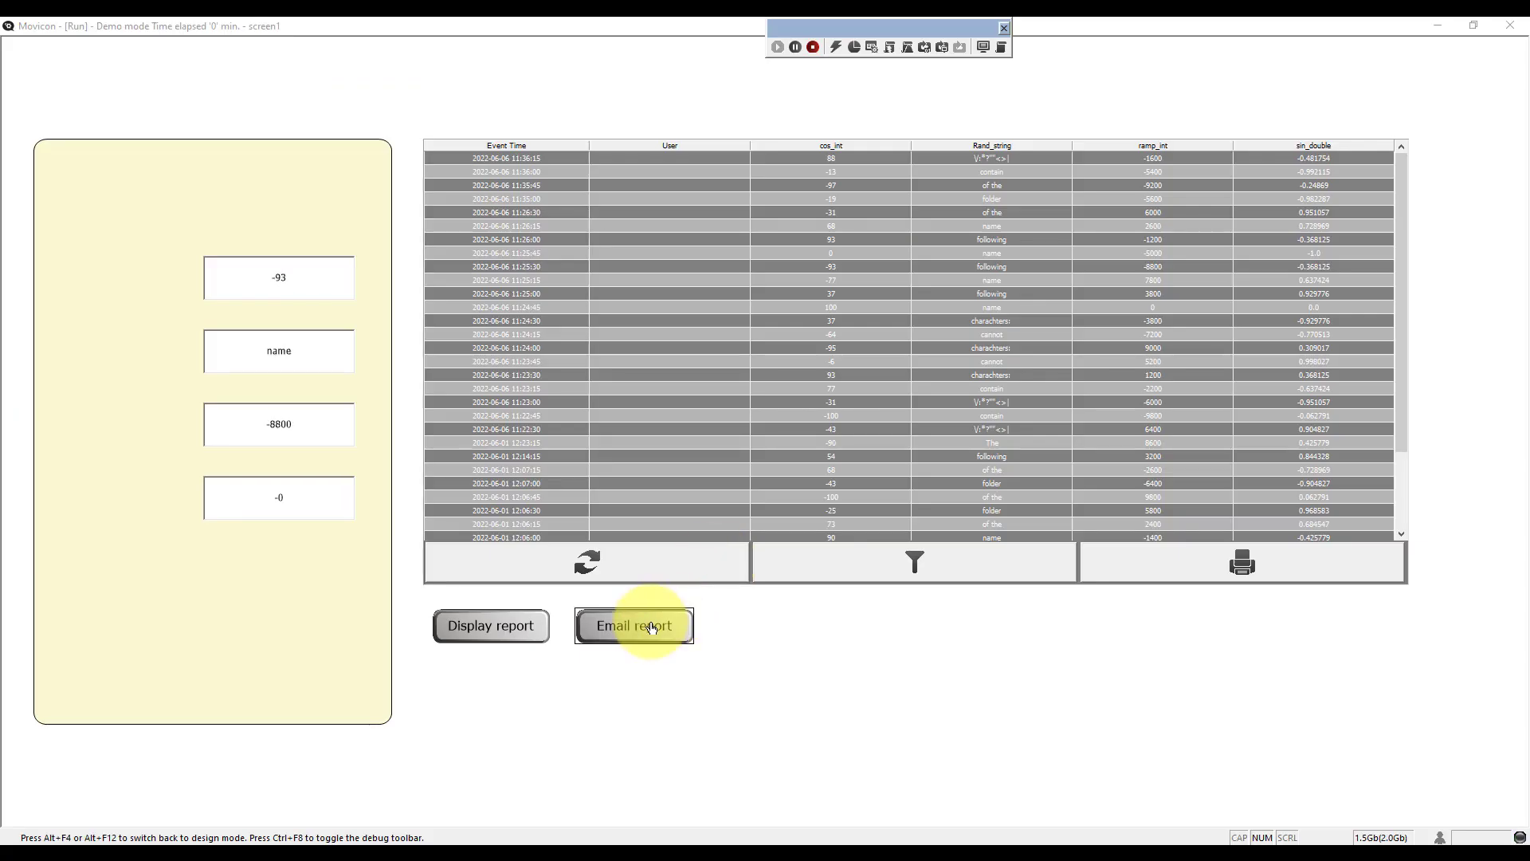
left_click(652, 627)
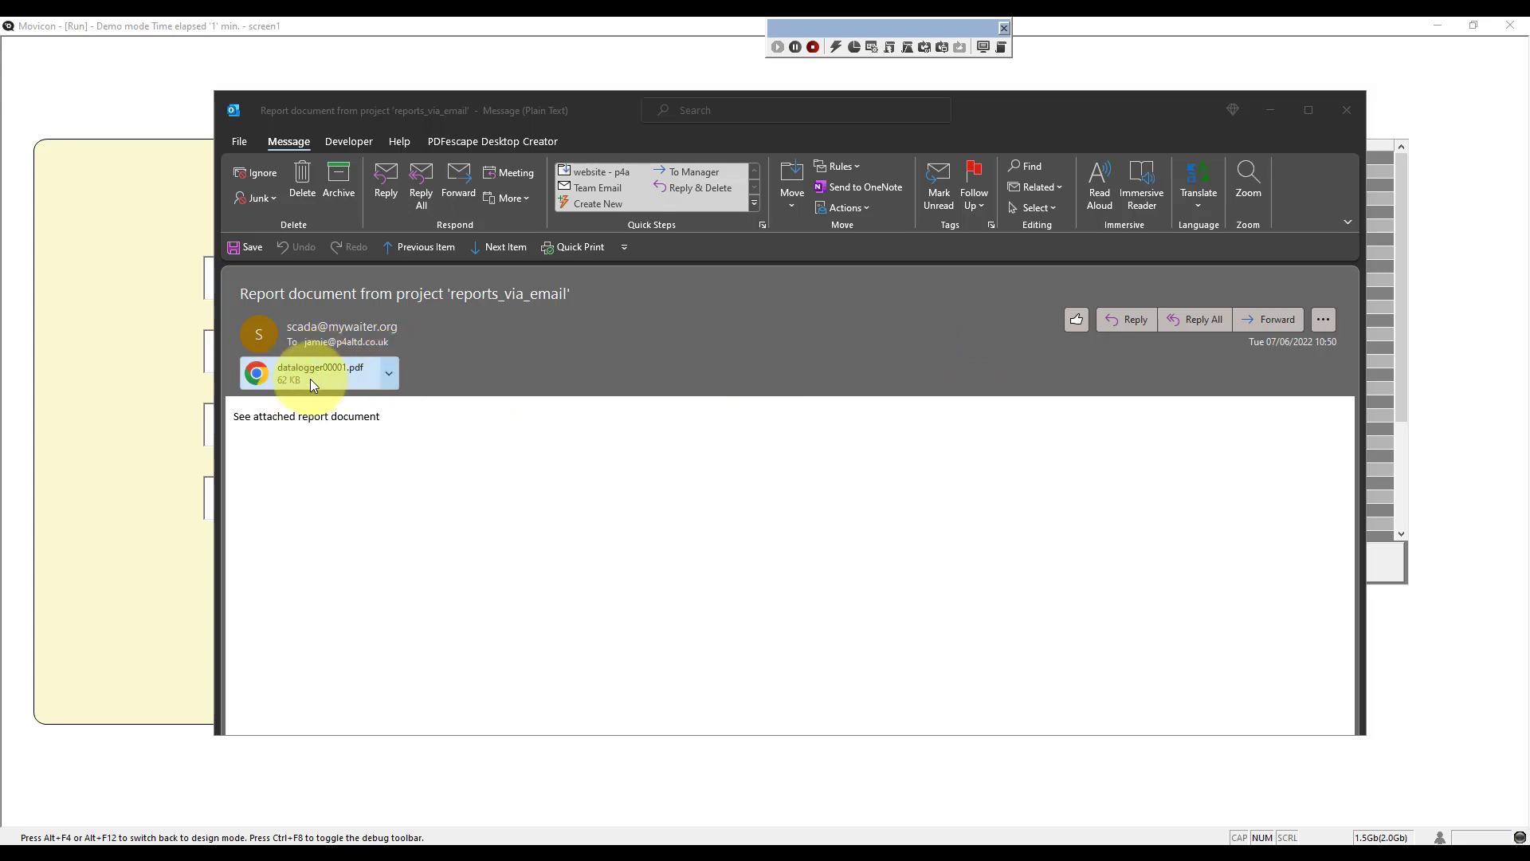
Preview datalogger00001.pdf to view its Report send via email table
left_click(390, 378)
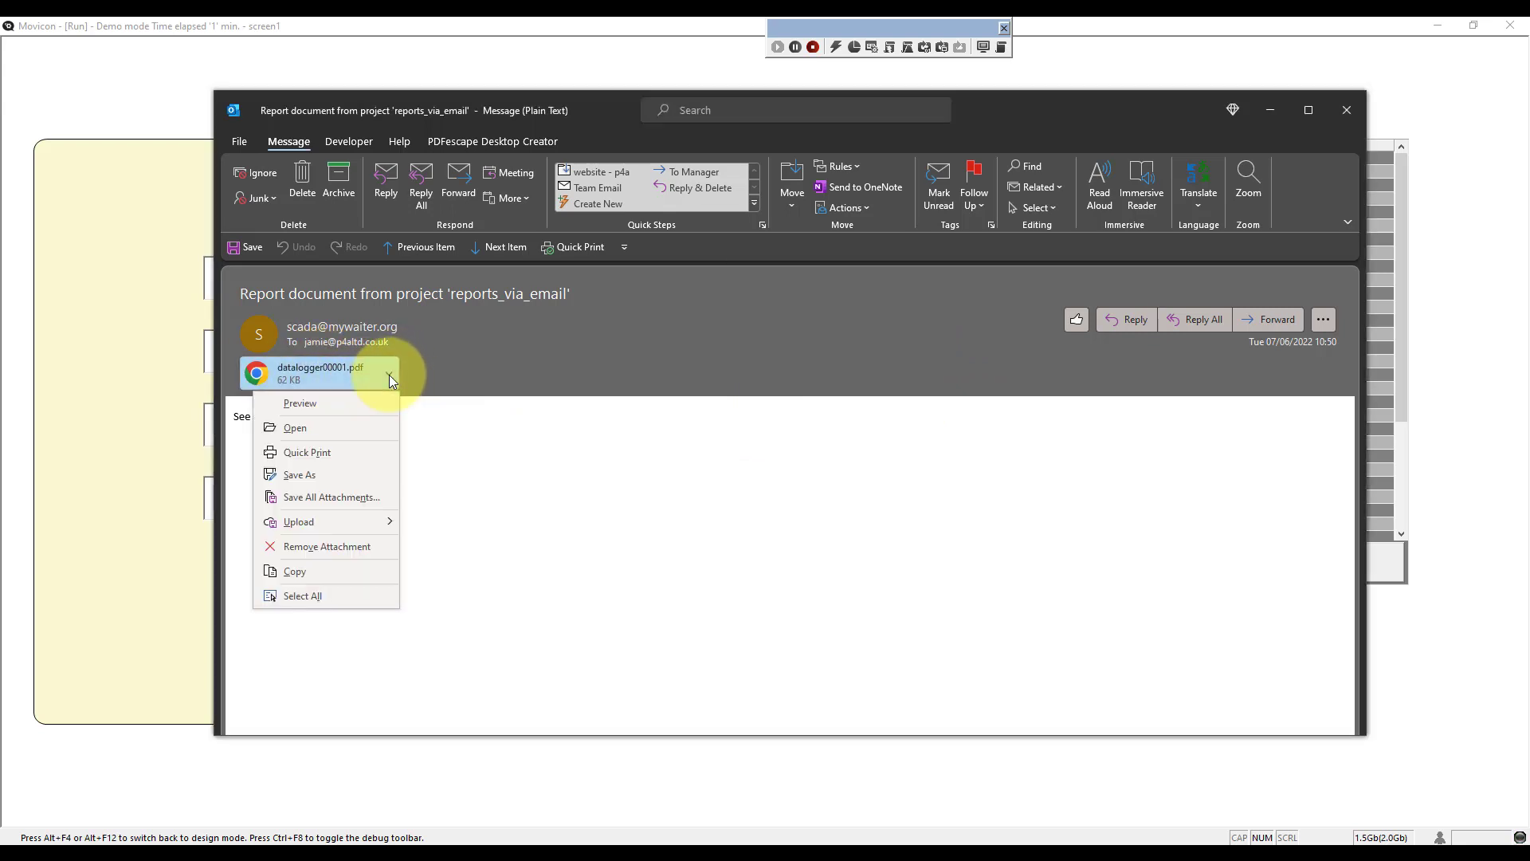
left_click(330, 410)
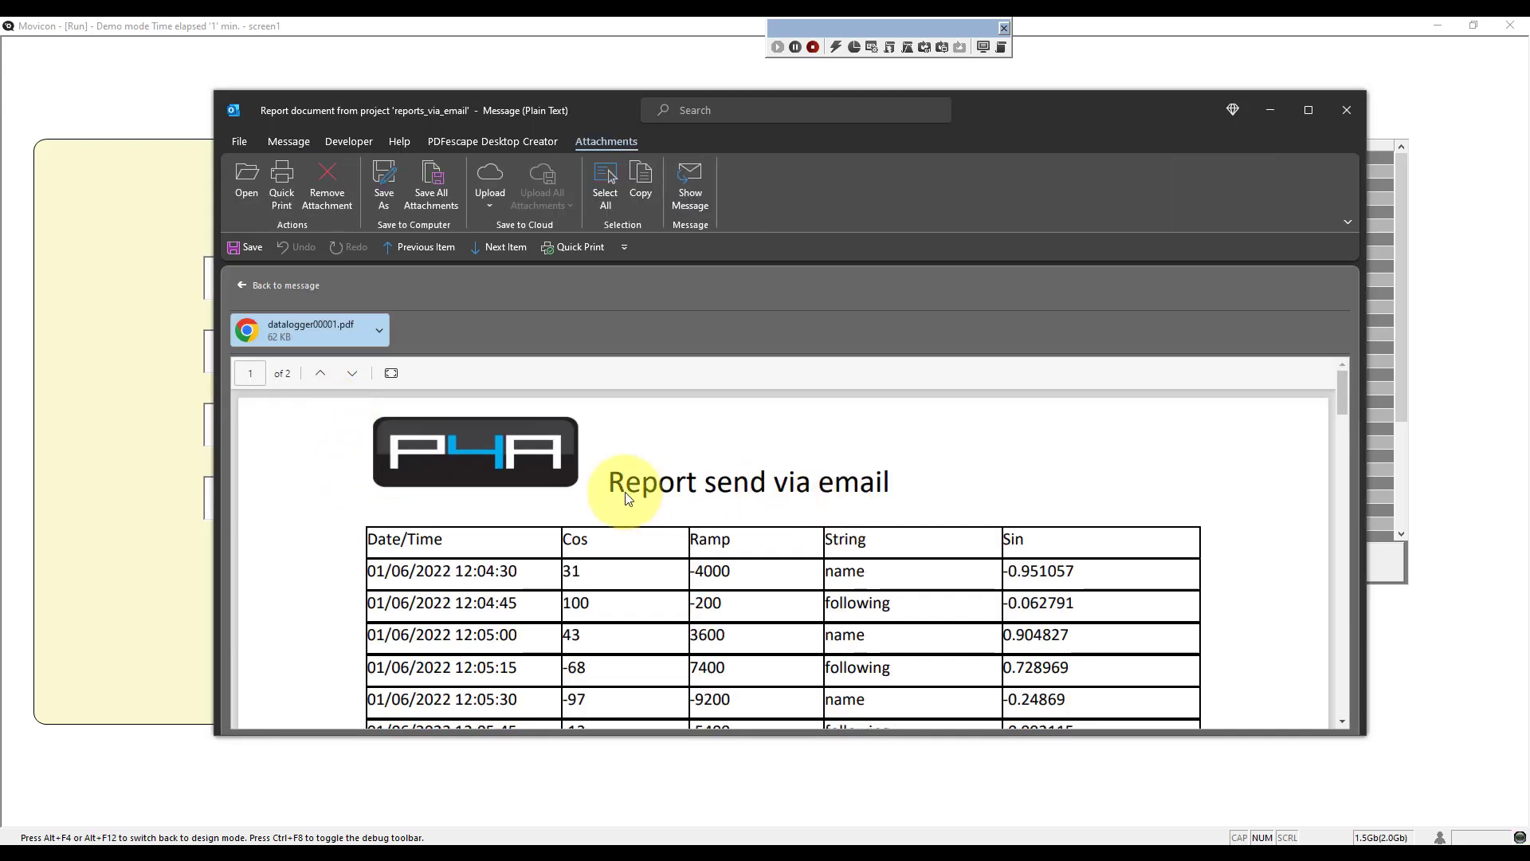
scroll(618, 501, "down", 3)
scroll(558, 488, "up", 1)
scroll(558, 494, "up", 1)
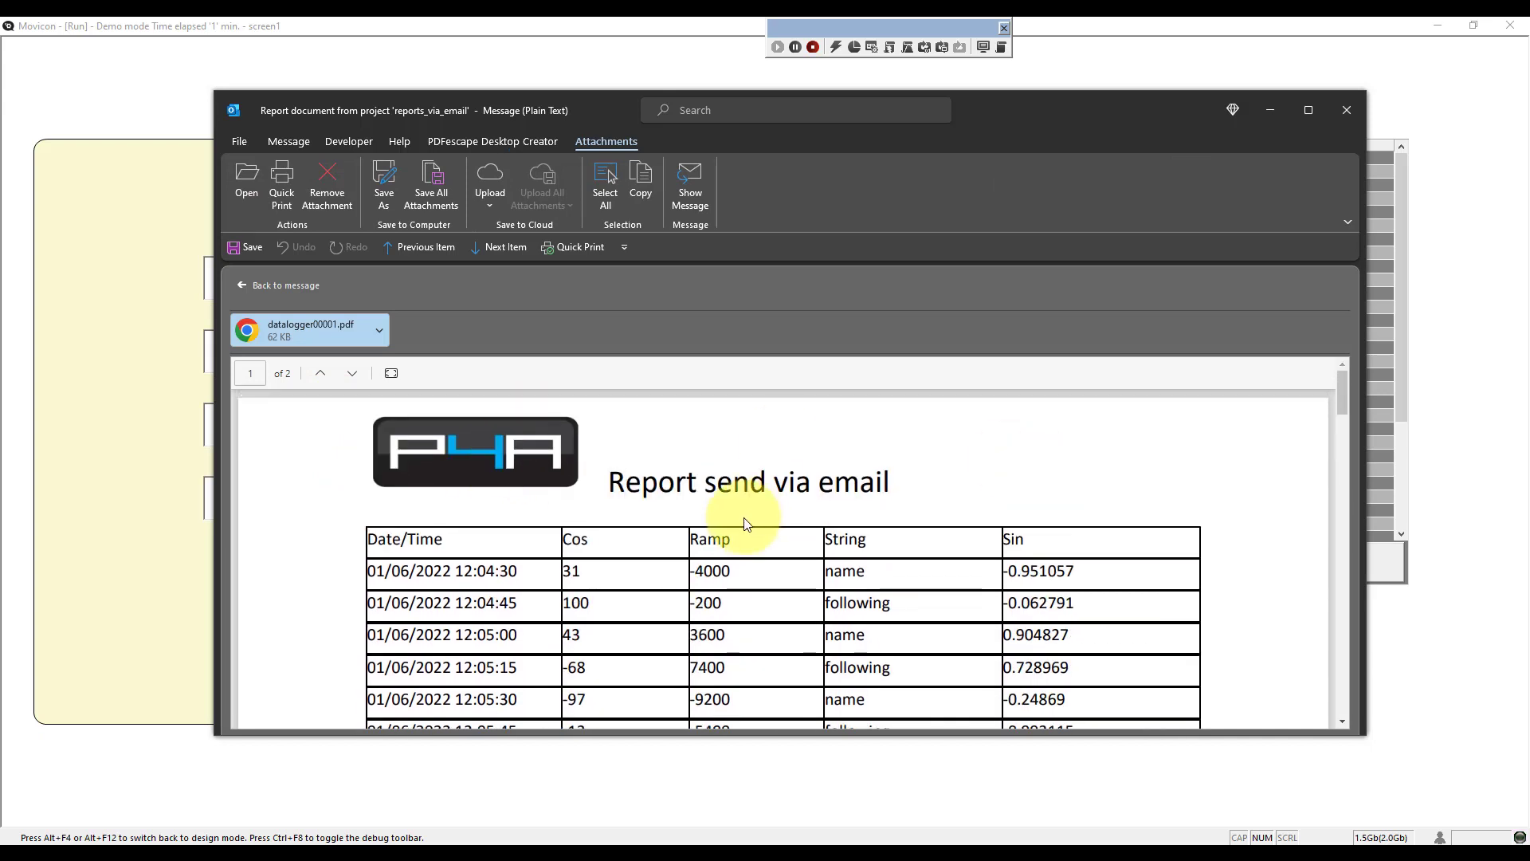